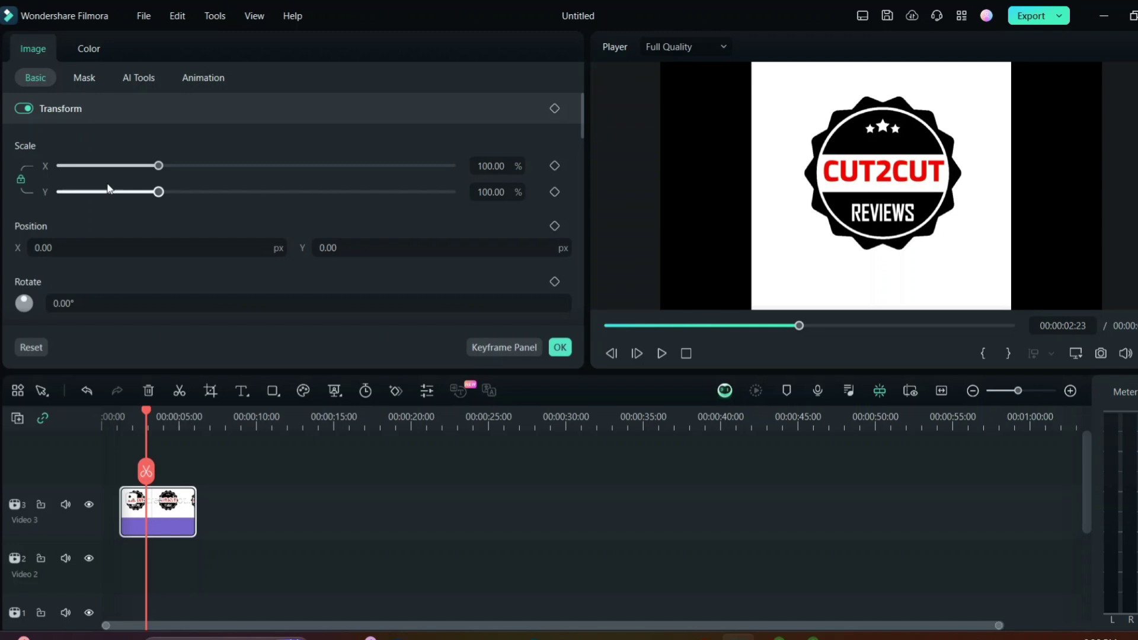
{"action": "scroll", "coordinate": [103, 307], "scroll_direction": "down", "scroll_amount": 2}
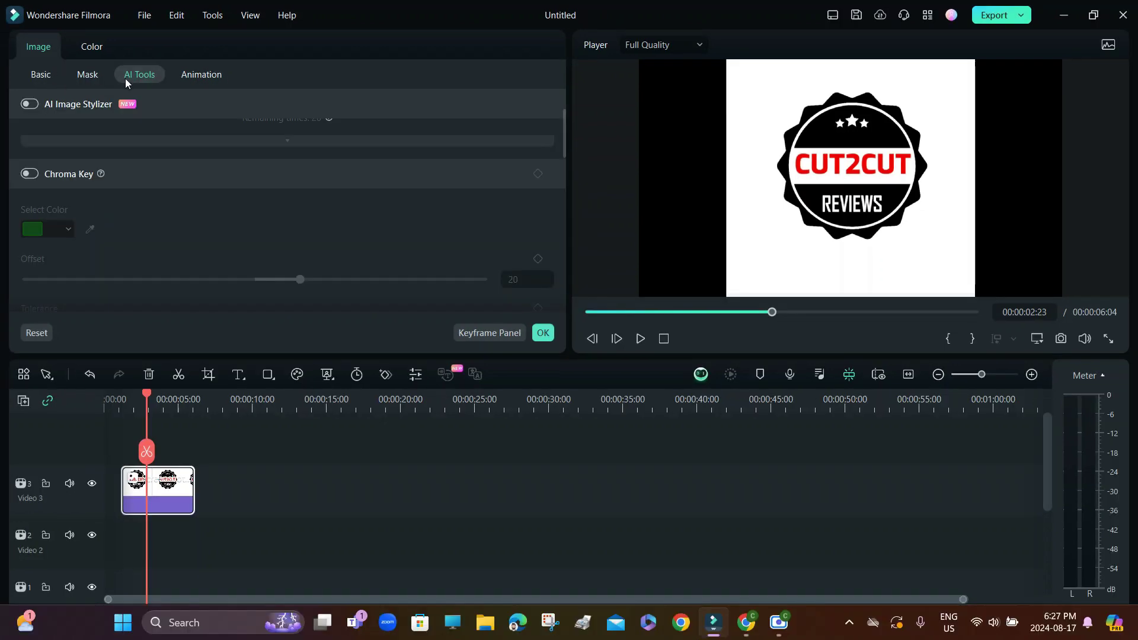
Step: Key white out of the CUT2CUT logo with Chroma Key and nudge it down-left in the preview
{"action": "left_click", "coordinate": [32, 174]}
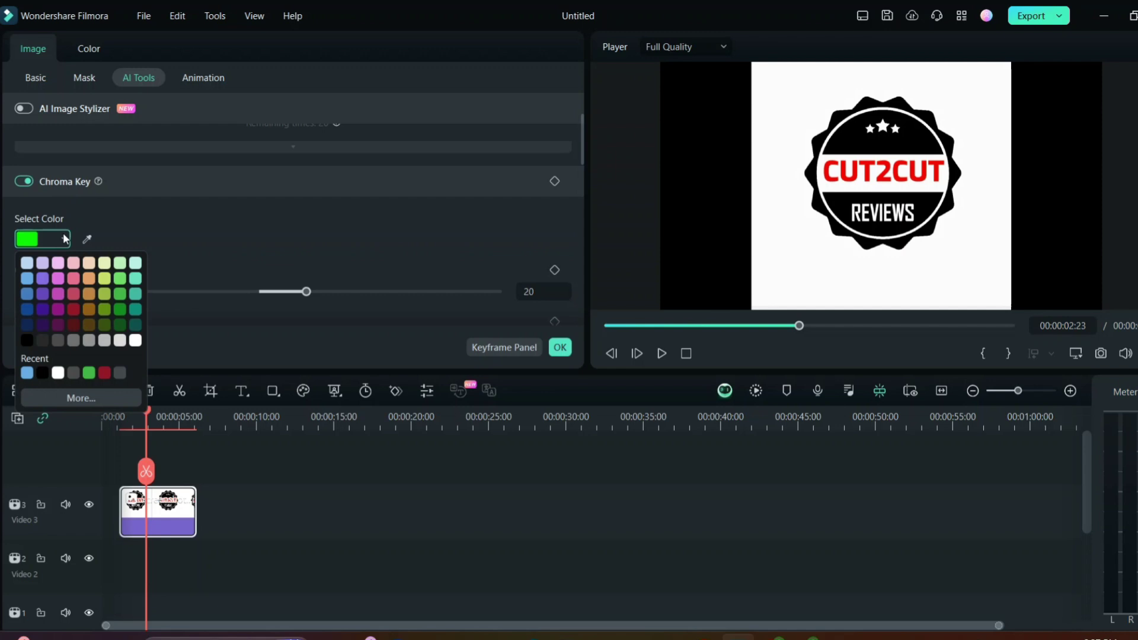
{"action": "left_click", "coordinate": [135, 340]}
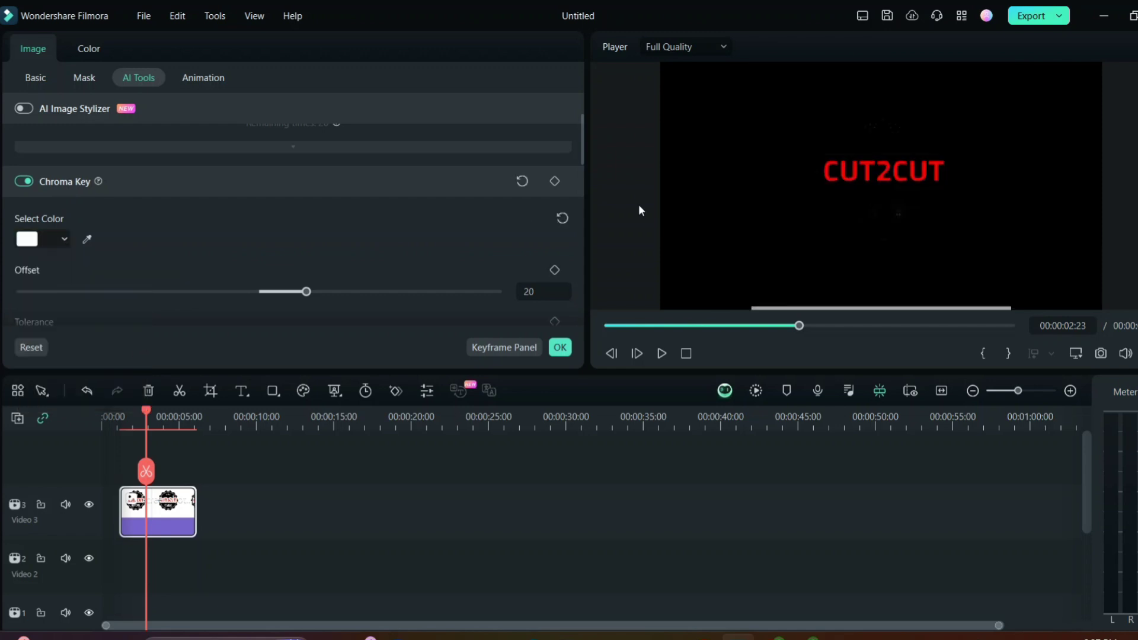
{"action": "left_click_drag", "start_coordinate": [859, 201], "coordinate": [852, 198]}
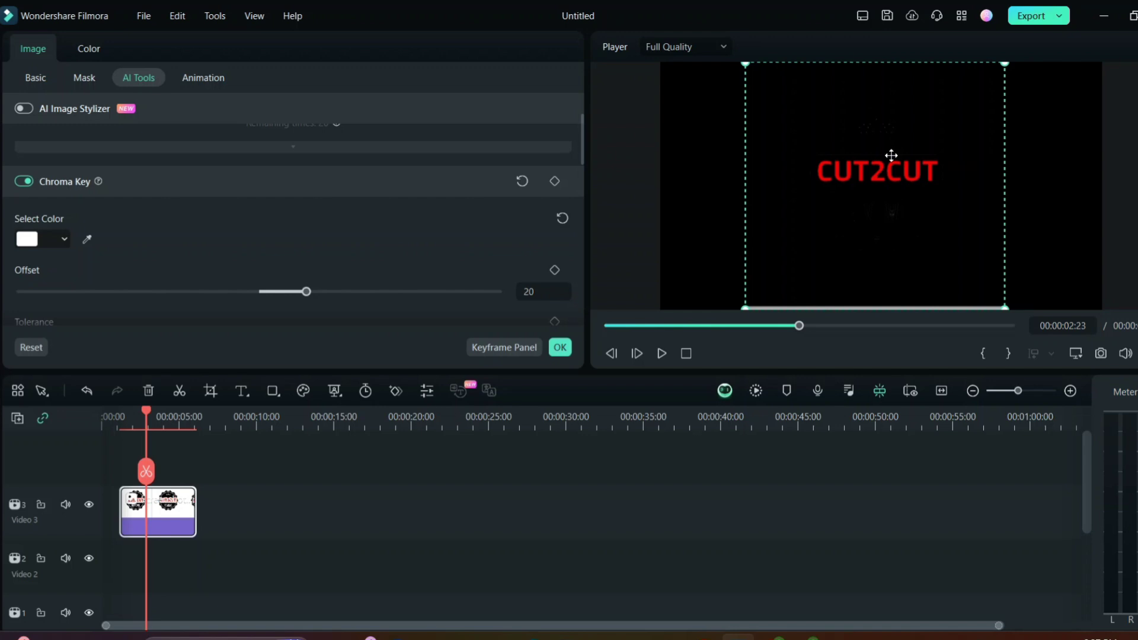
{"action": "left_click_drag", "start_coordinate": [892, 156], "coordinate": [881, 190]}
Step: Try Sample Color Solid 24 under the logo, move the logo later to Video 4, and delete the grey clip
{"action": "left_click", "coordinate": [235, 457]}
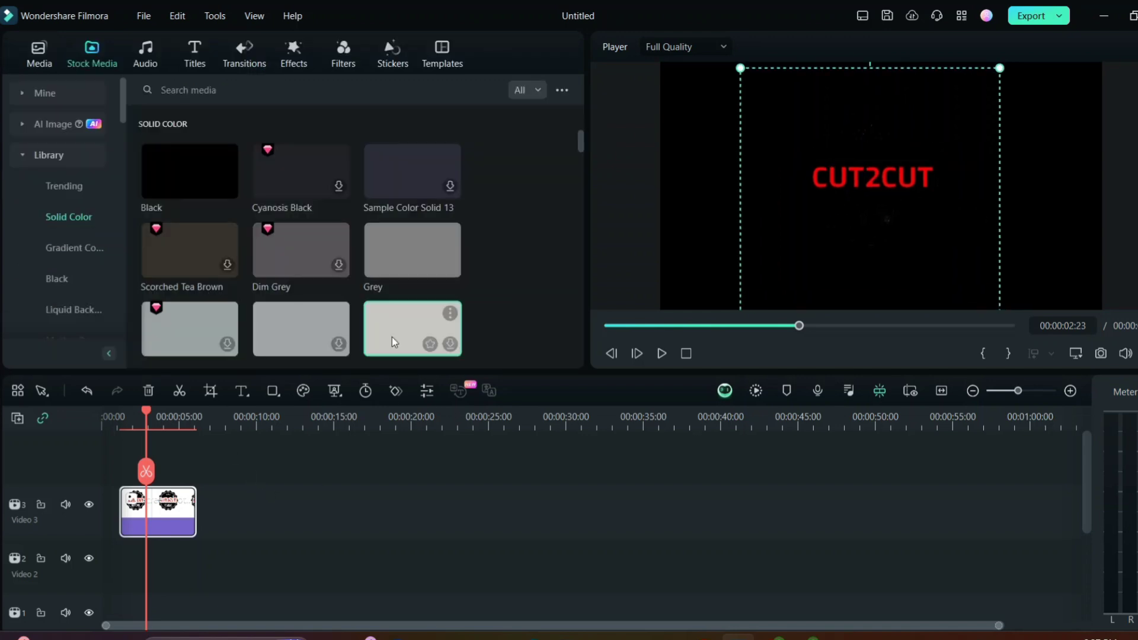
{"action": "scroll", "coordinate": [392, 339], "scroll_direction": "down", "scroll_amount": 1}
{"action": "left_click", "coordinate": [394, 320]}
{"action": "mouse_move", "coordinate": [389, 316]}
{"action": "left_mouse_down"}
{"action": "mouse_move", "coordinate": [230, 556]}
{"action": "mouse_move", "coordinate": [133, 562]}
{"action": "left_mouse_up"}
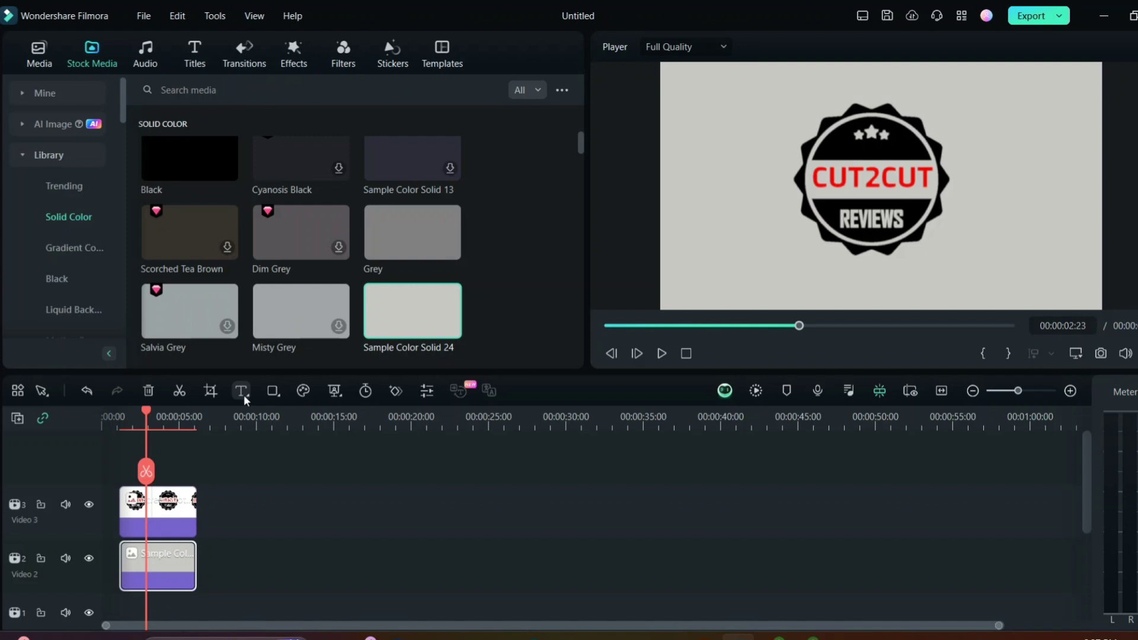
{"action": "key", "text": "space"}
{"action": "key", "text": "space"}
{"action": "key", "text": "Right"}
{"action": "key", "text": "Right"}
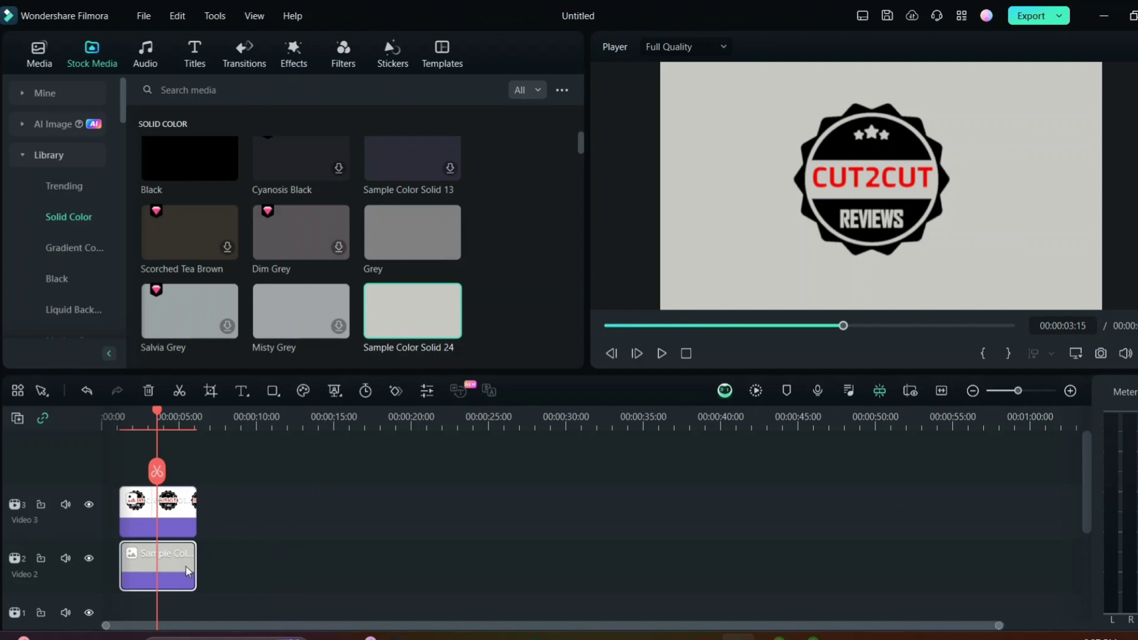
{"action": "left_click_drag", "start_coordinate": [181, 519], "coordinate": [445, 514]}
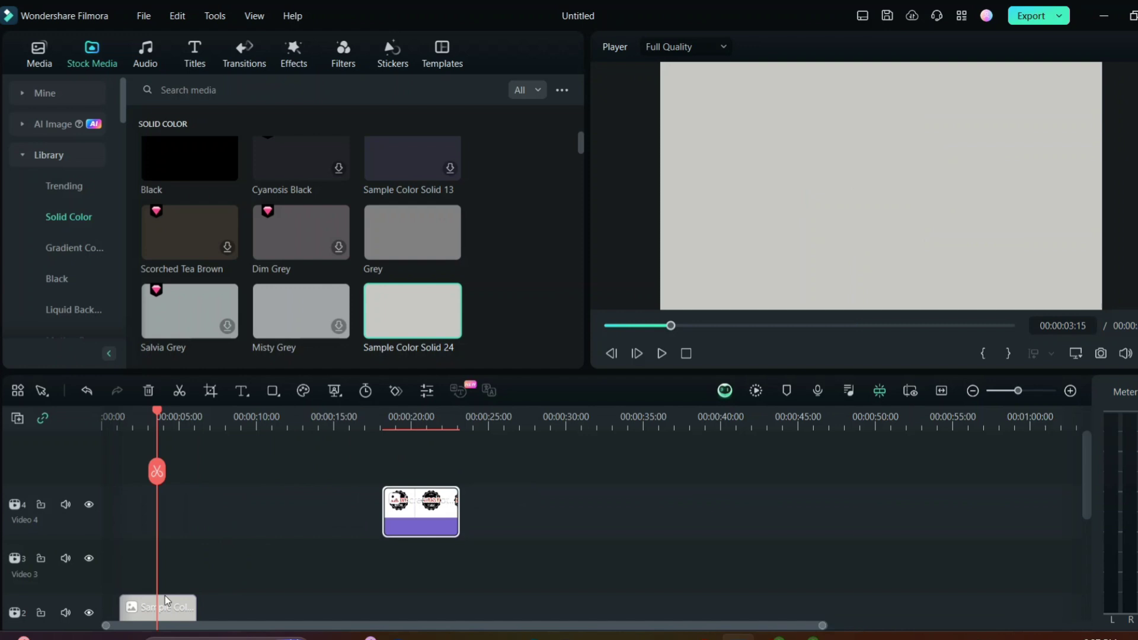
{"action": "scroll", "coordinate": [160, 586], "scroll_direction": "down", "scroll_amount": 2}
{"action": "key", "text": "Delete"}
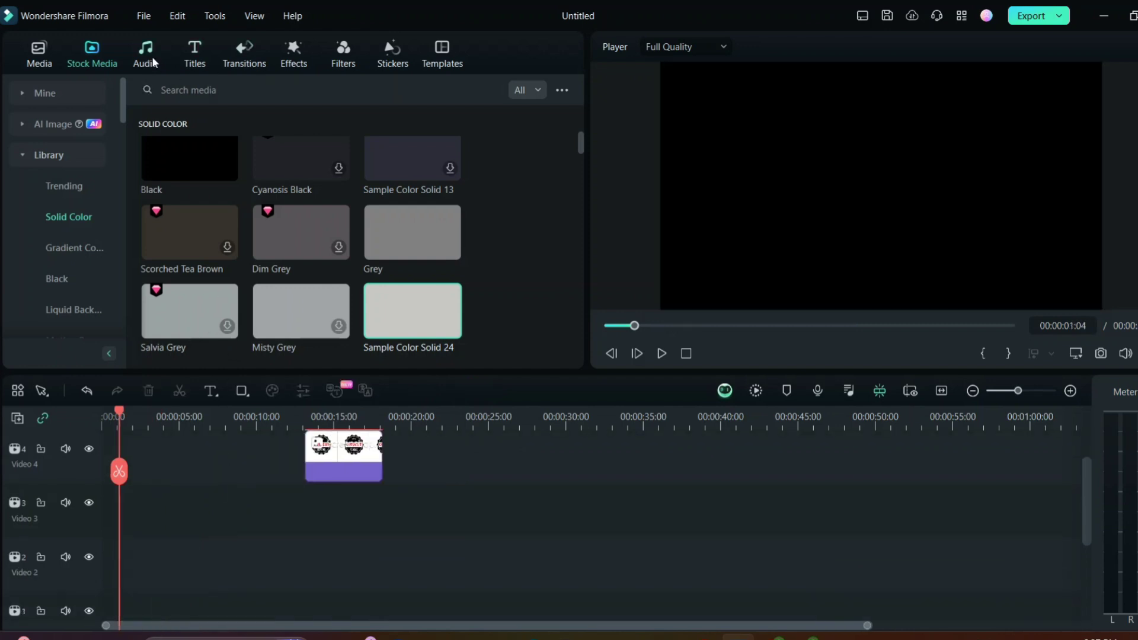
Step: Go to the Titles library to find the Logo Intro opener templates
{"action": "left_click", "coordinate": [195, 53]}
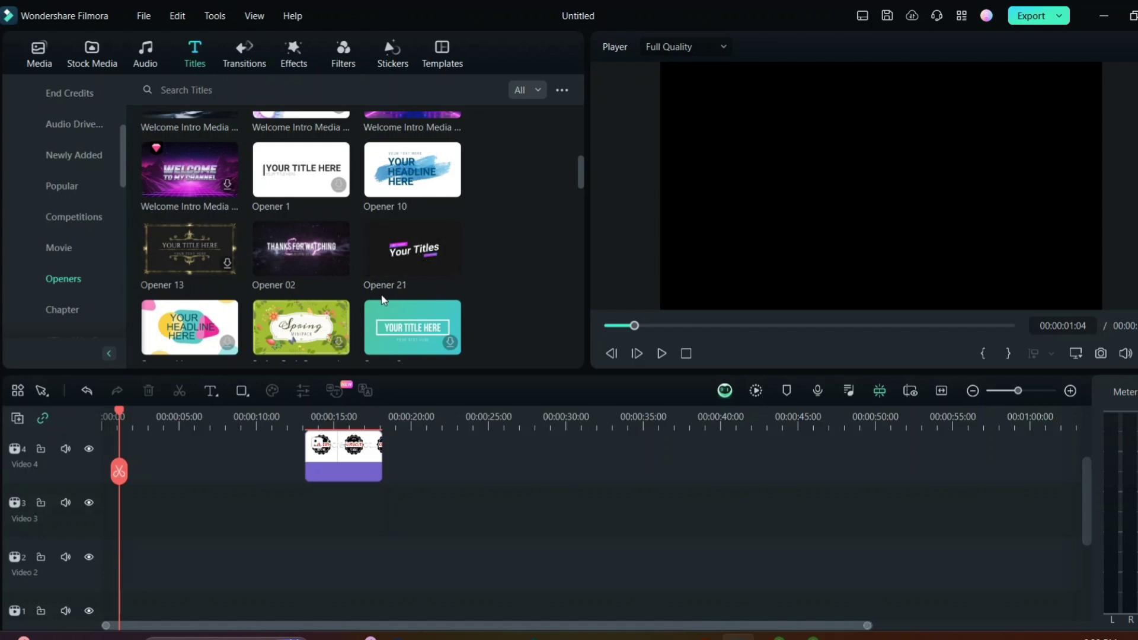
{"action": "scroll", "coordinate": [269, 284], "scroll_direction": "down", "scroll_amount": 3}
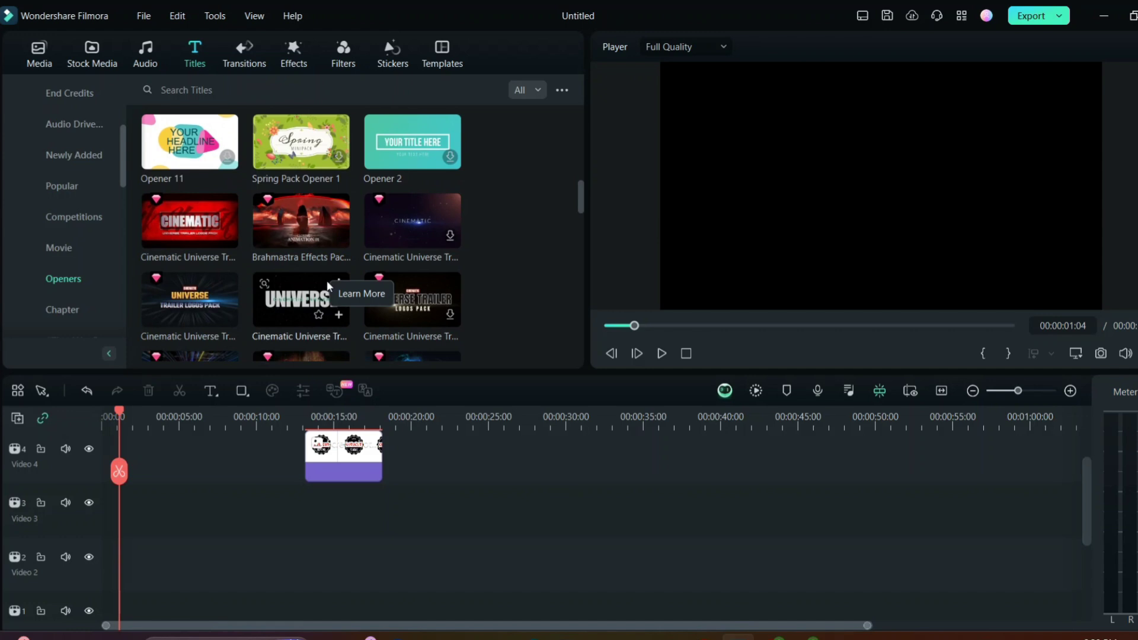
{"action": "scroll", "coordinate": [285, 248], "scroll_direction": "down", "scroll_amount": 5}
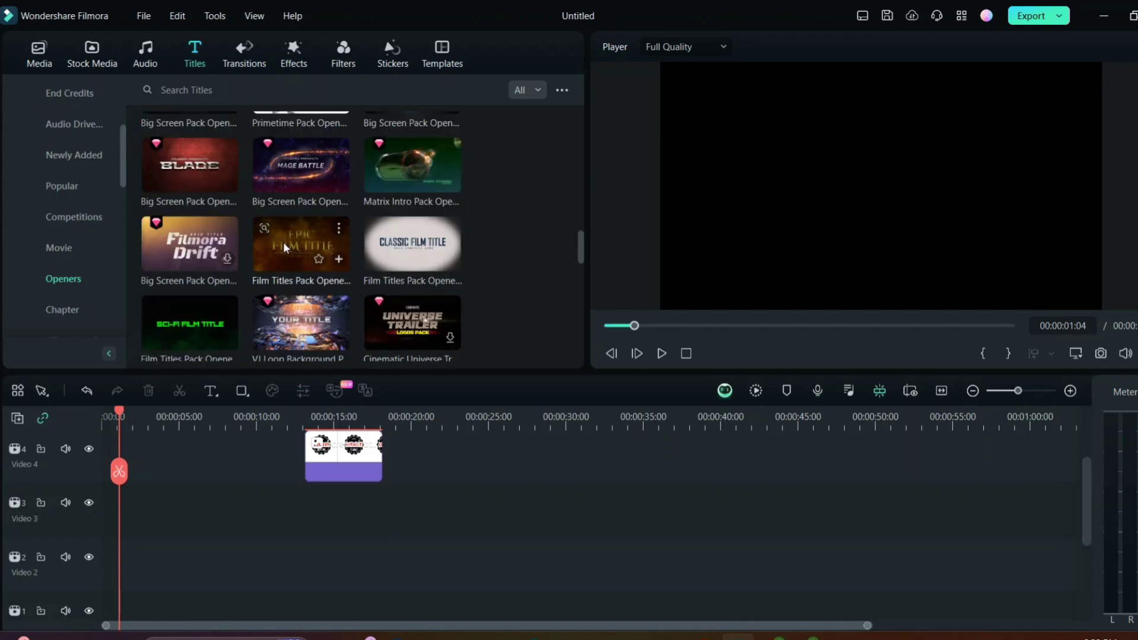
{"action": "scroll", "coordinate": [282, 248], "scroll_direction": "down", "scroll_amount": 2}
{"action": "scroll", "coordinate": [298, 276], "scroll_direction": "down", "scroll_amount": 2}
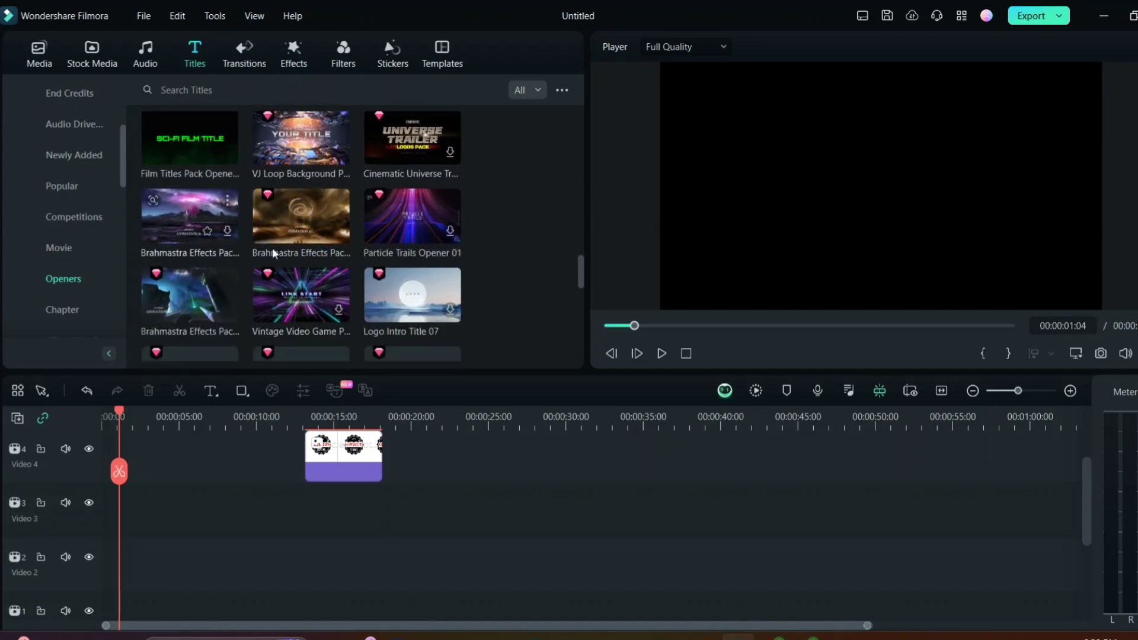
{"action": "scroll", "coordinate": [303, 294], "scroll_direction": "down", "scroll_amount": 2}
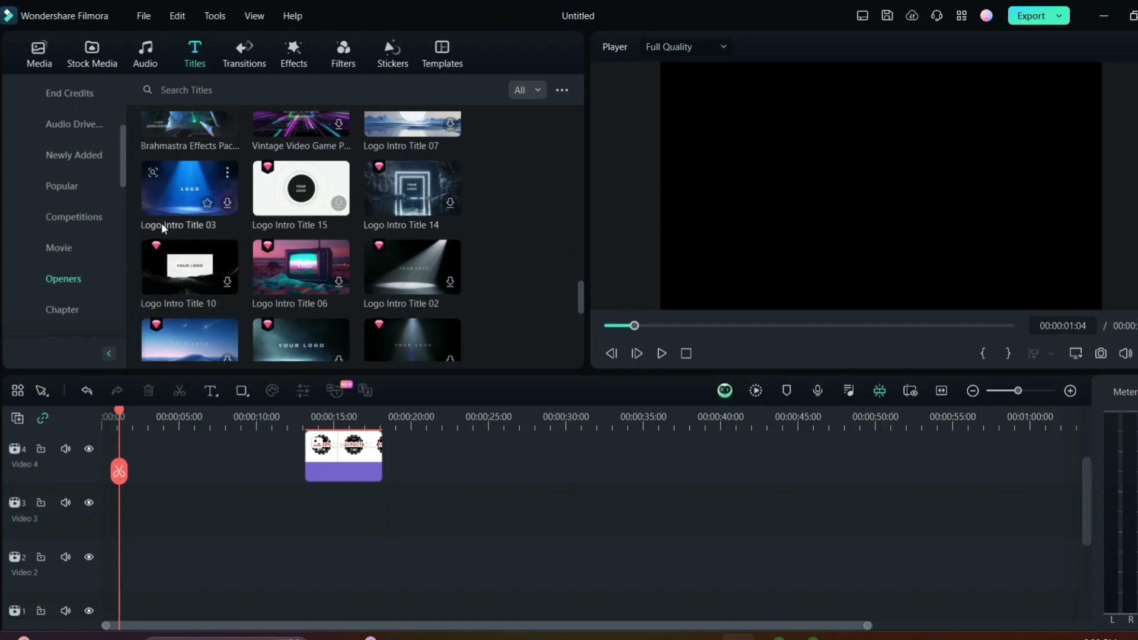
{"action": "mouse_move", "coordinate": [411, 189]}
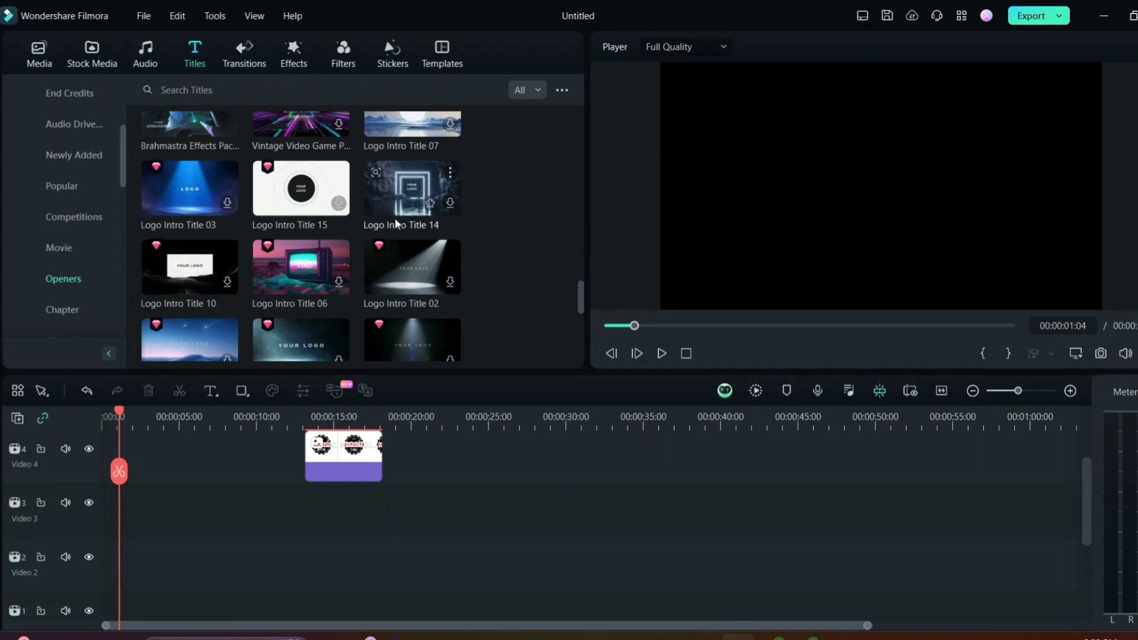
{"action": "scroll", "coordinate": [289, 234], "scroll_direction": "down", "scroll_amount": 1}
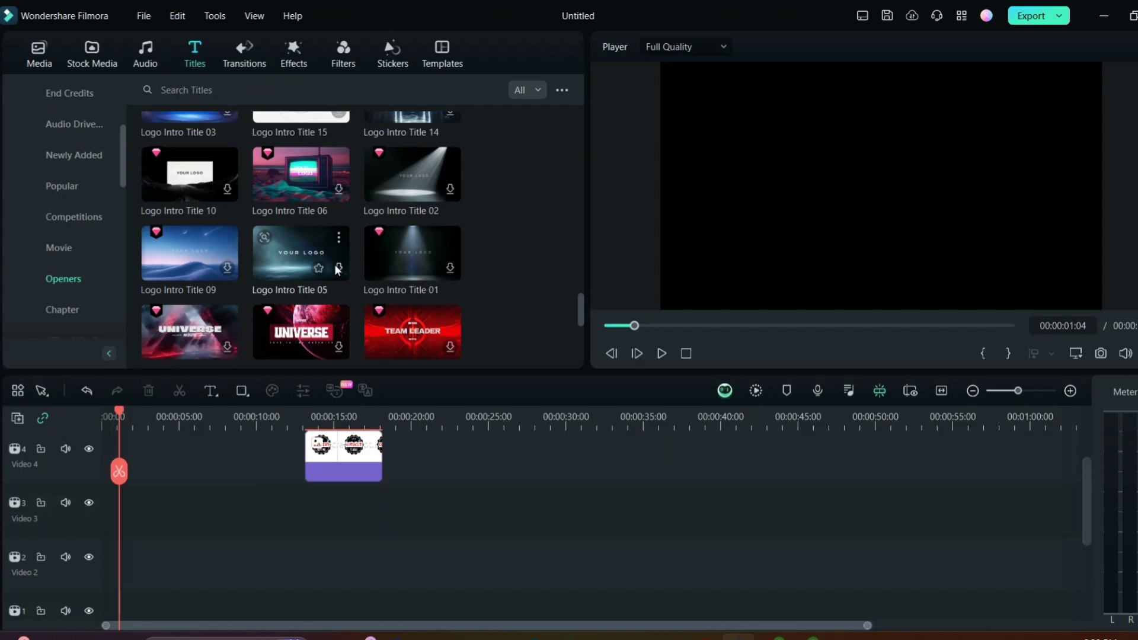
{"action": "scroll", "coordinate": [383, 282], "scroll_direction": "down", "scroll_amount": 1}
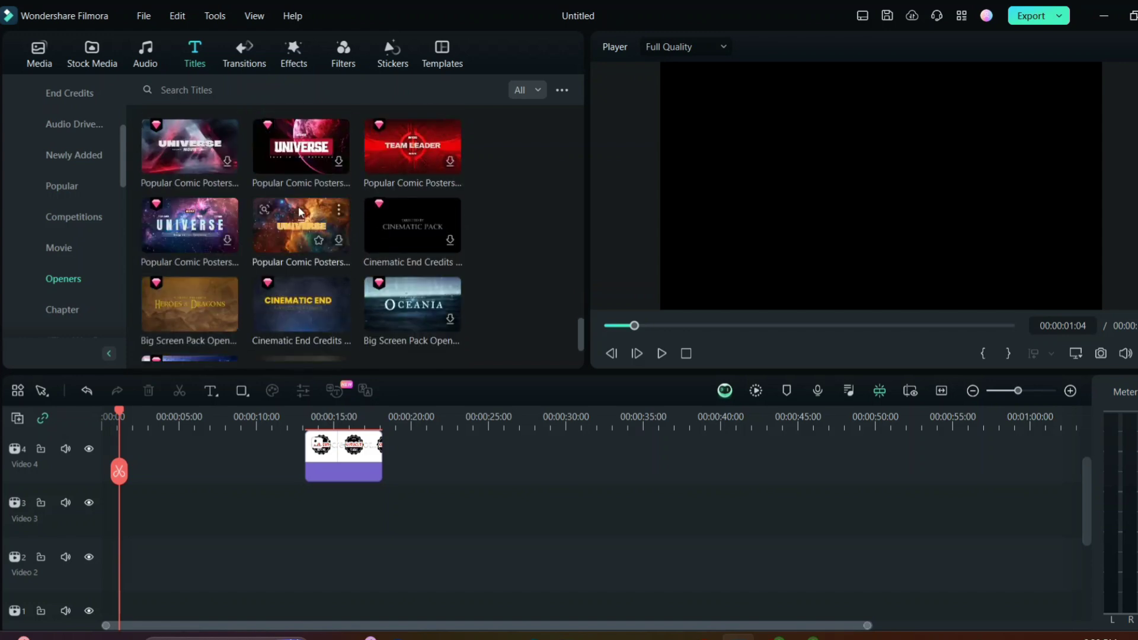
{"action": "scroll", "coordinate": [310, 243], "scroll_direction": "up", "scroll_amount": 1}
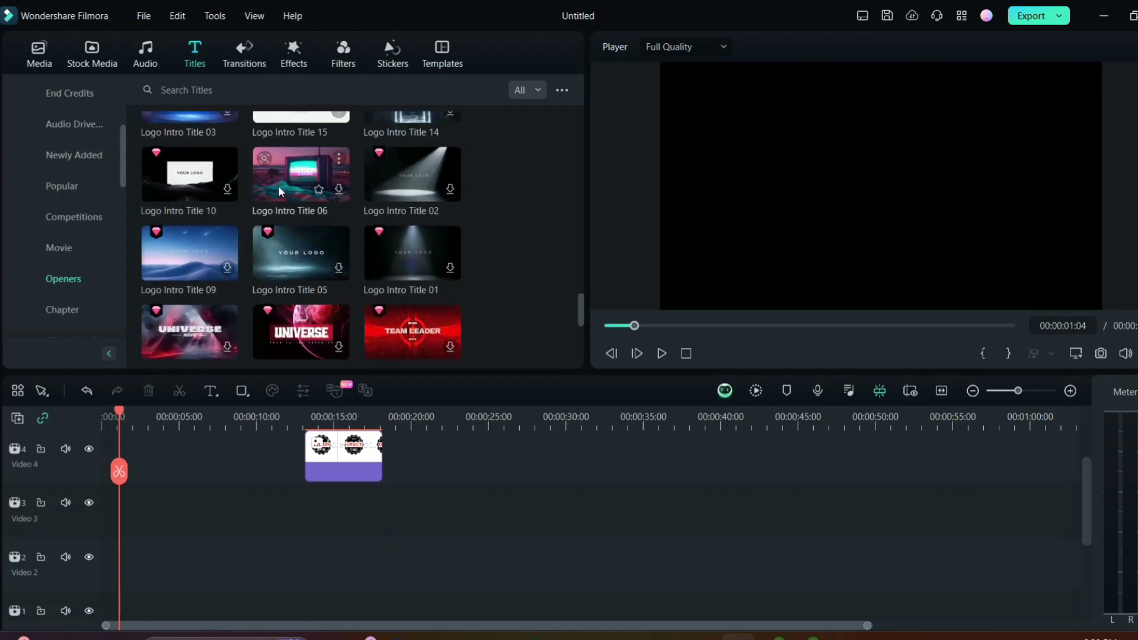
Step: Add Logo Intro Title 06 on Video 2, delete its YOUR LOGO text, and put the logo on Video 3 at 00:00
{"action": "mouse_move", "coordinate": [276, 185]}
{"action": "left_mouse_down"}
{"action": "mouse_move", "coordinate": [147, 541]}
{"action": "mouse_move", "coordinate": [124, 543]}
{"action": "left_mouse_up"}
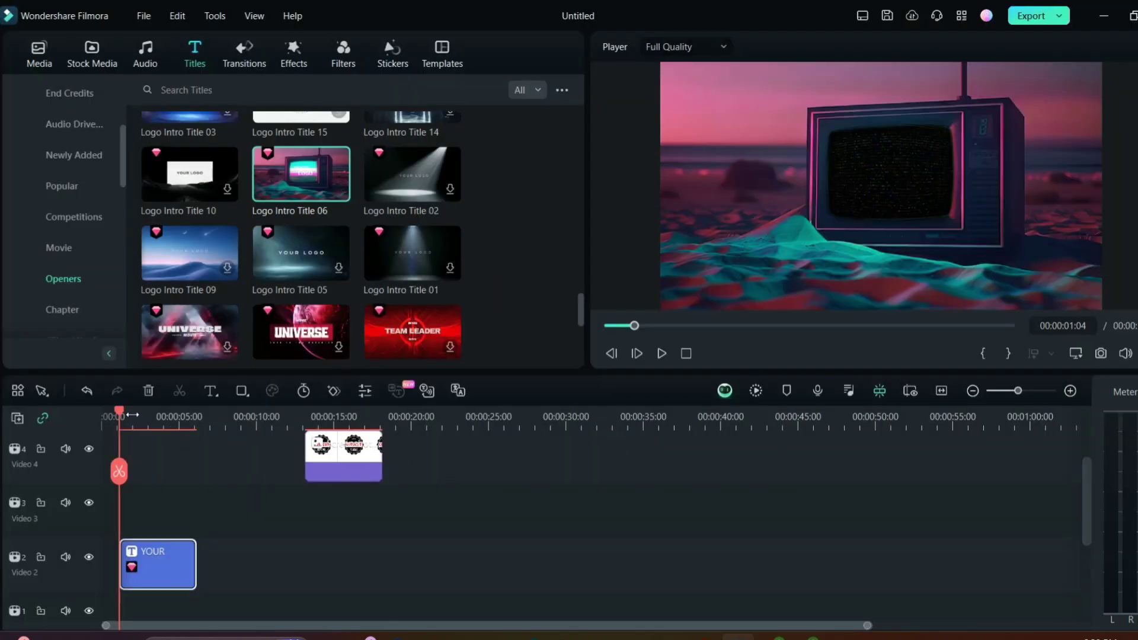
{"action": "key", "text": "space"}
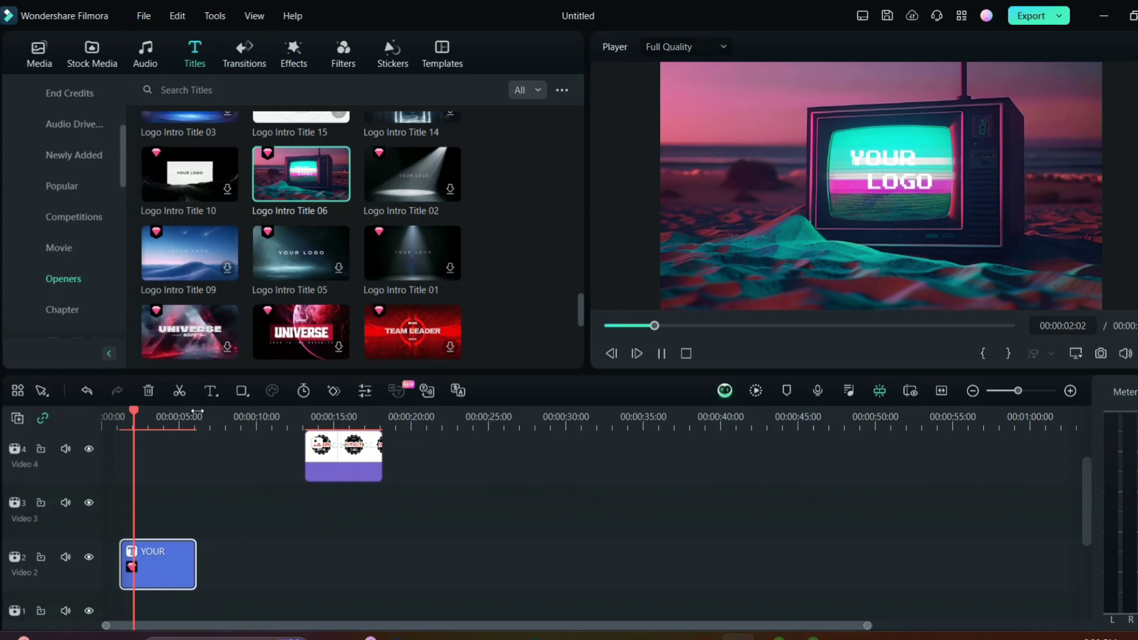
{"action": "left_click", "coordinate": [885, 182]}
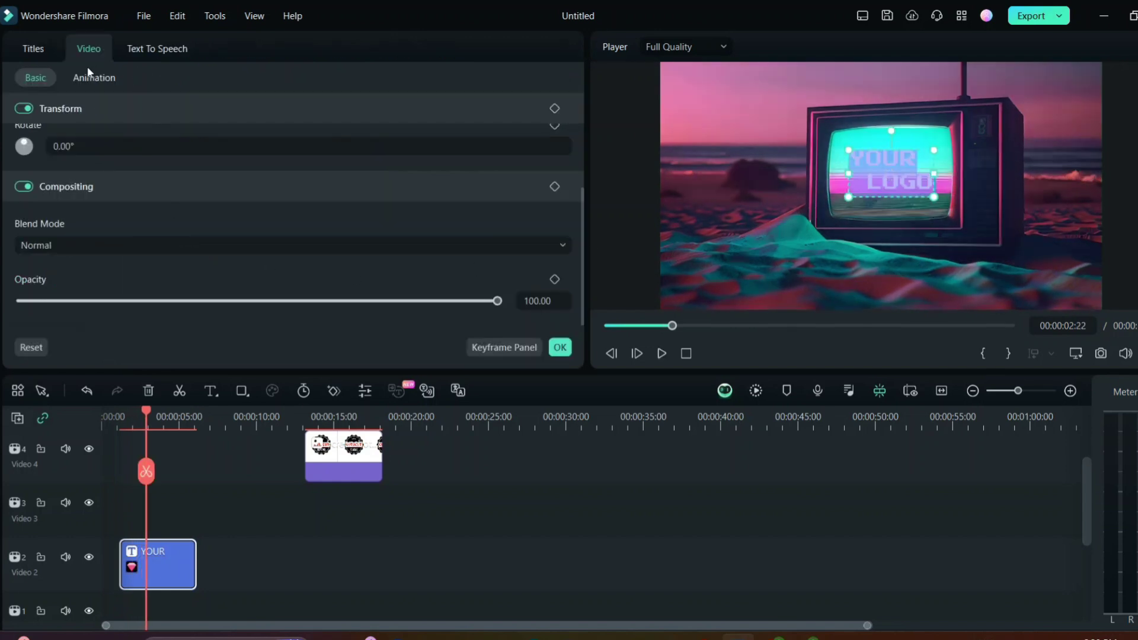
{"action": "key", "text": "BackSpace"}
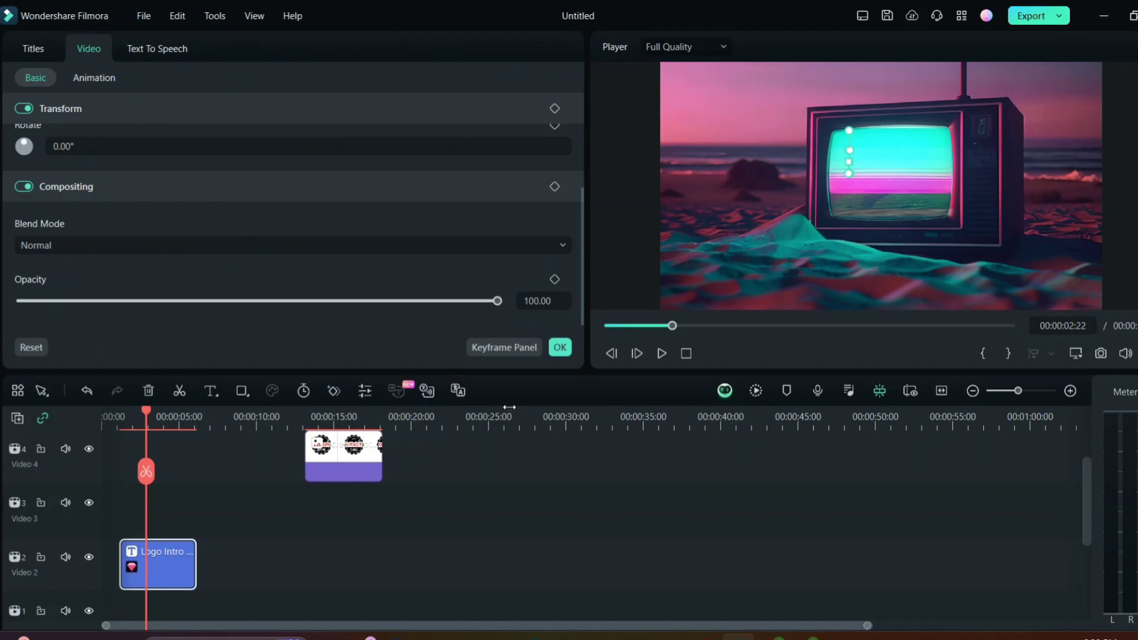
{"action": "left_click", "coordinate": [560, 348]}
{"action": "left_click_drag", "start_coordinate": [346, 455], "coordinate": [163, 510]}
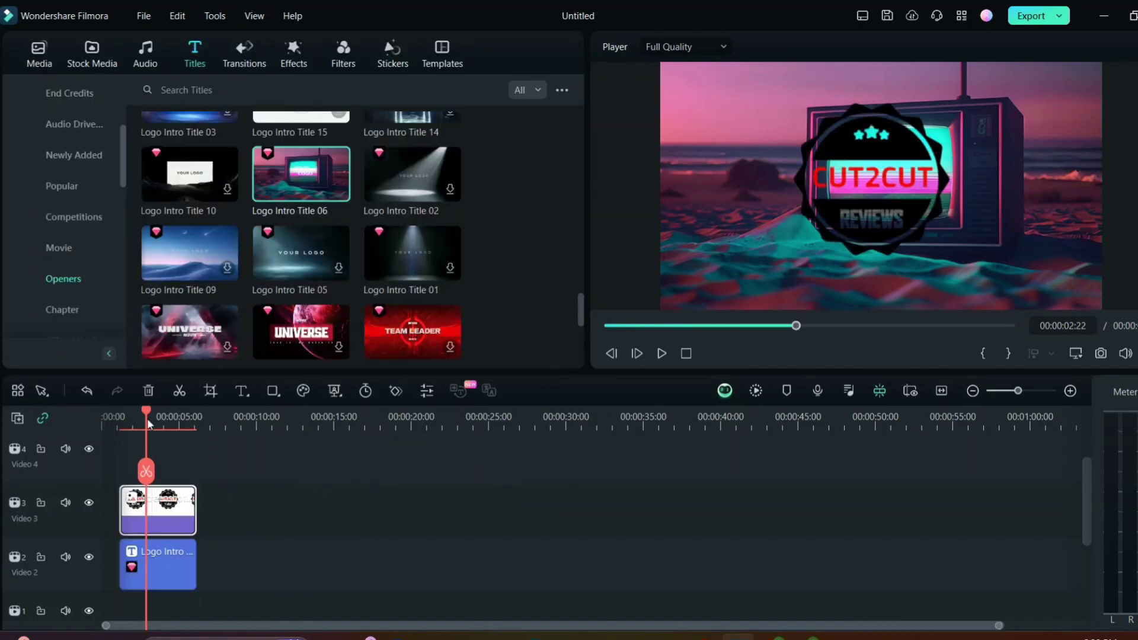
Step: Line up the logo clip with the moment the TV screen lights up
{"action": "left_click_drag", "start_coordinate": [148, 424], "coordinate": [103, 423]}
{"action": "left_click_drag", "start_coordinate": [153, 509], "coordinate": [178, 508]}
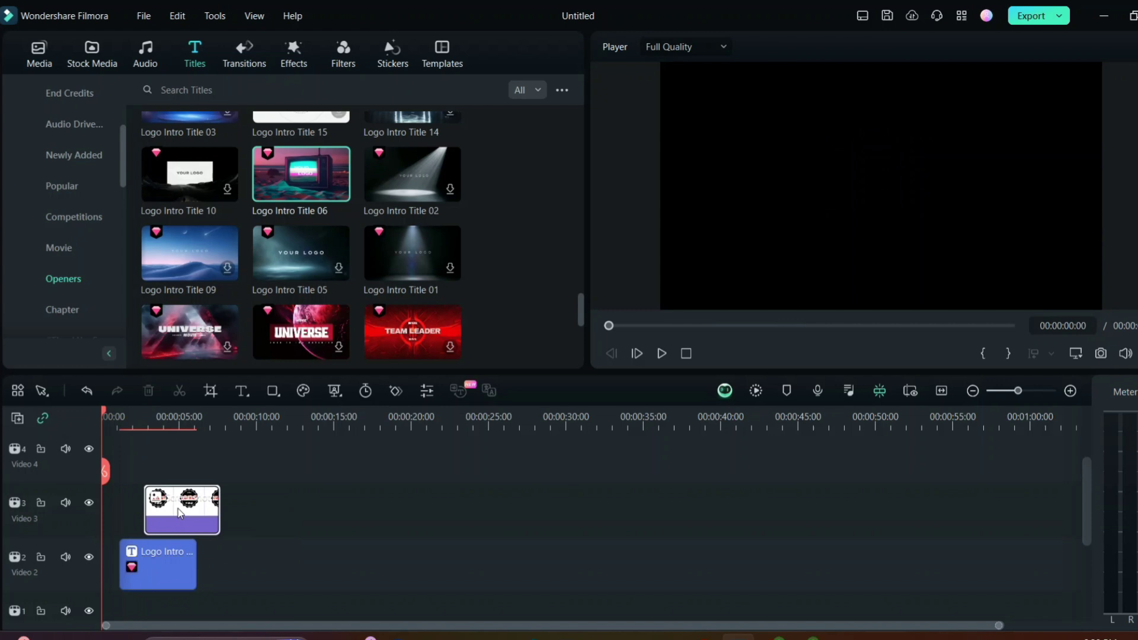
{"action": "key", "text": "space"}
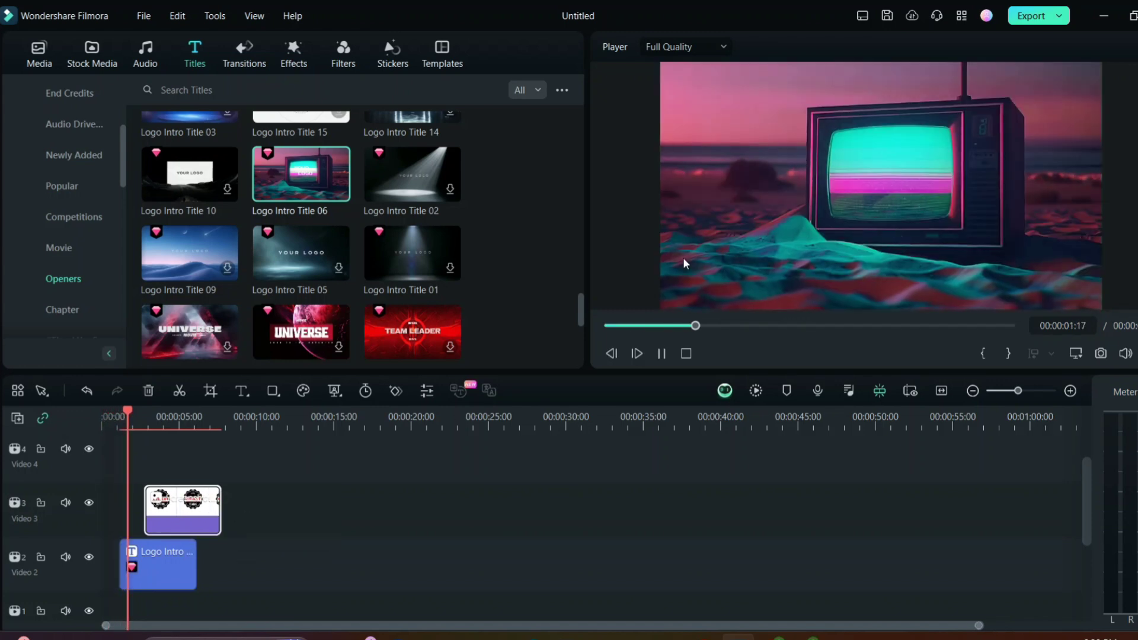
{"action": "key", "text": "space"}
{"action": "left_click_drag", "start_coordinate": [170, 508], "coordinate": [156, 507]}
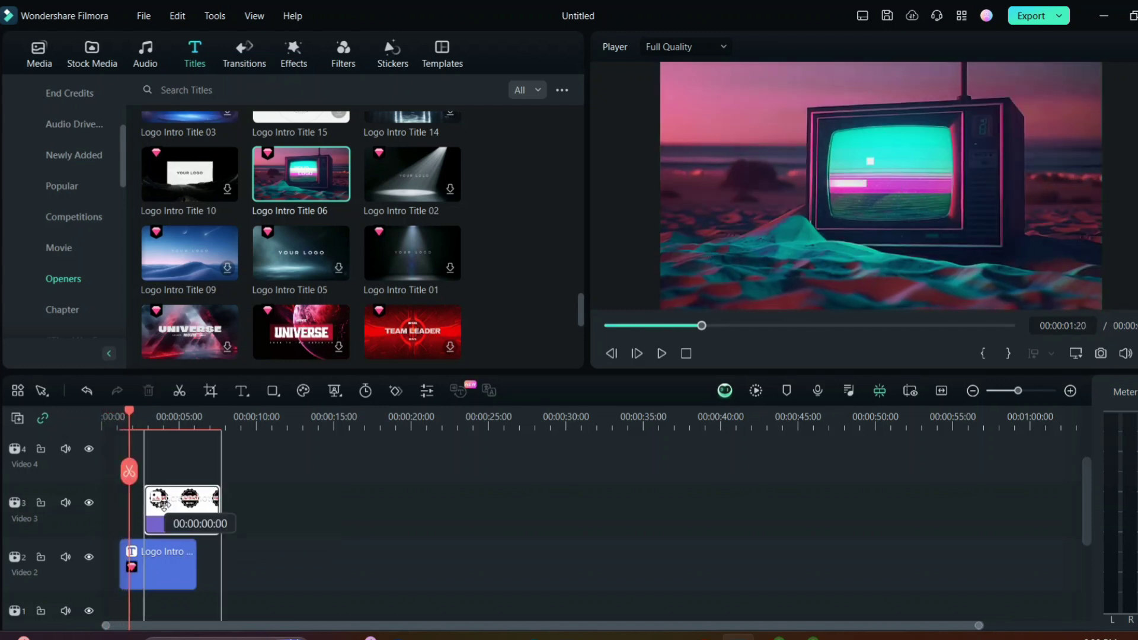
Step: Shrink and position the CUT2CUT logo to fill the retro TV screen
{"action": "left_click", "coordinate": [830, 189]}
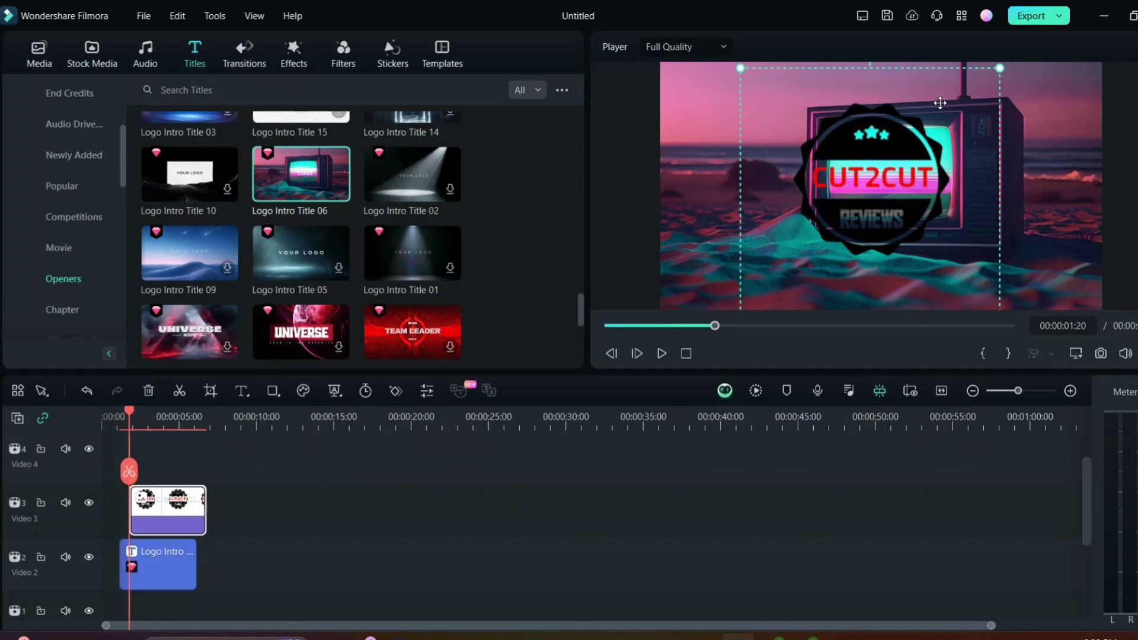
{"action": "mouse_move", "coordinate": [999, 69]}
{"action": "left_mouse_down"}
{"action": "mouse_move", "coordinate": [827, 223]}
{"action": "mouse_move", "coordinate": [888, 187]}
{"action": "mouse_move", "coordinate": [887, 158]}
{"action": "left_mouse_up"}
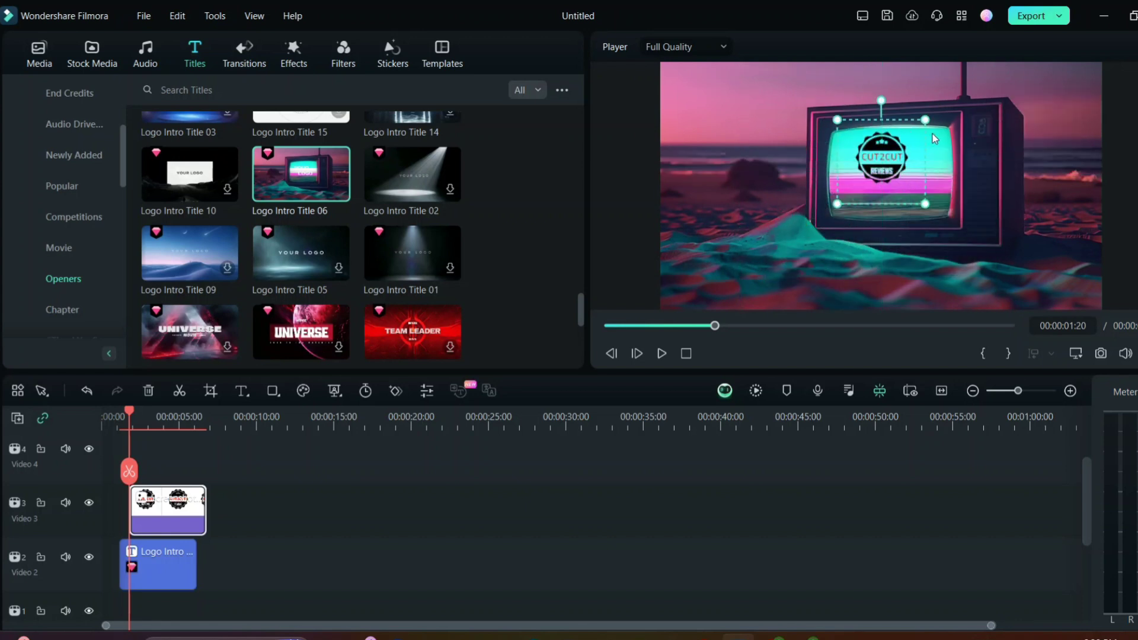
{"action": "left_click_drag", "start_coordinate": [931, 123], "coordinate": [941, 118]}
{"action": "left_click_drag", "start_coordinate": [889, 164], "coordinate": [891, 174]}
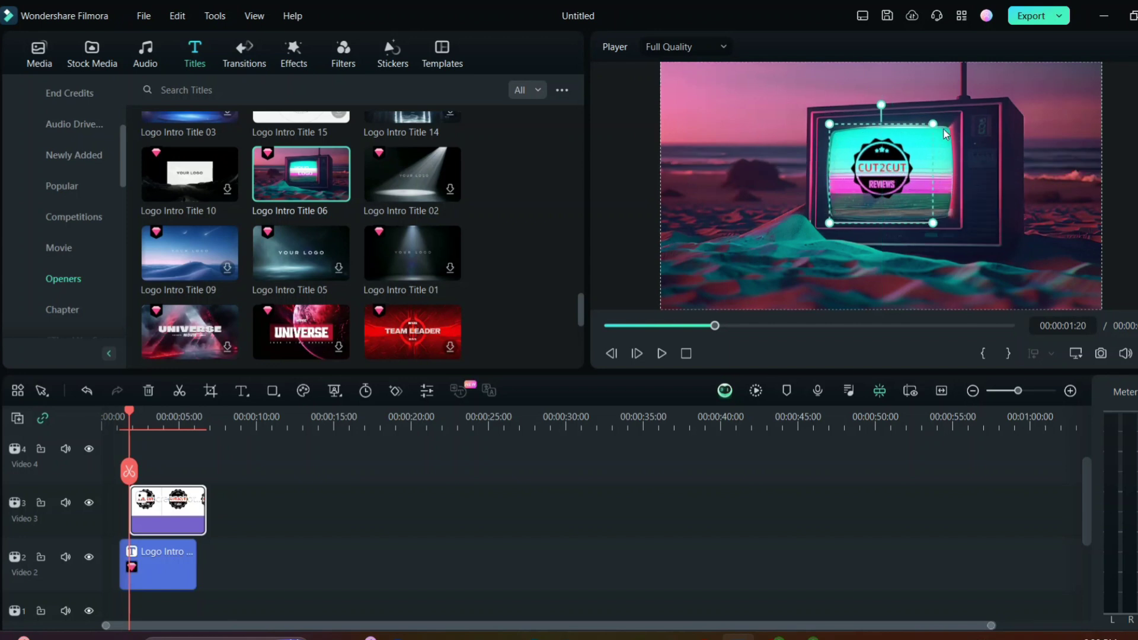
{"action": "left_click_drag", "start_coordinate": [930, 123], "coordinate": [940, 117]}
{"action": "left_click_drag", "start_coordinate": [902, 173], "coordinate": [905, 176]}
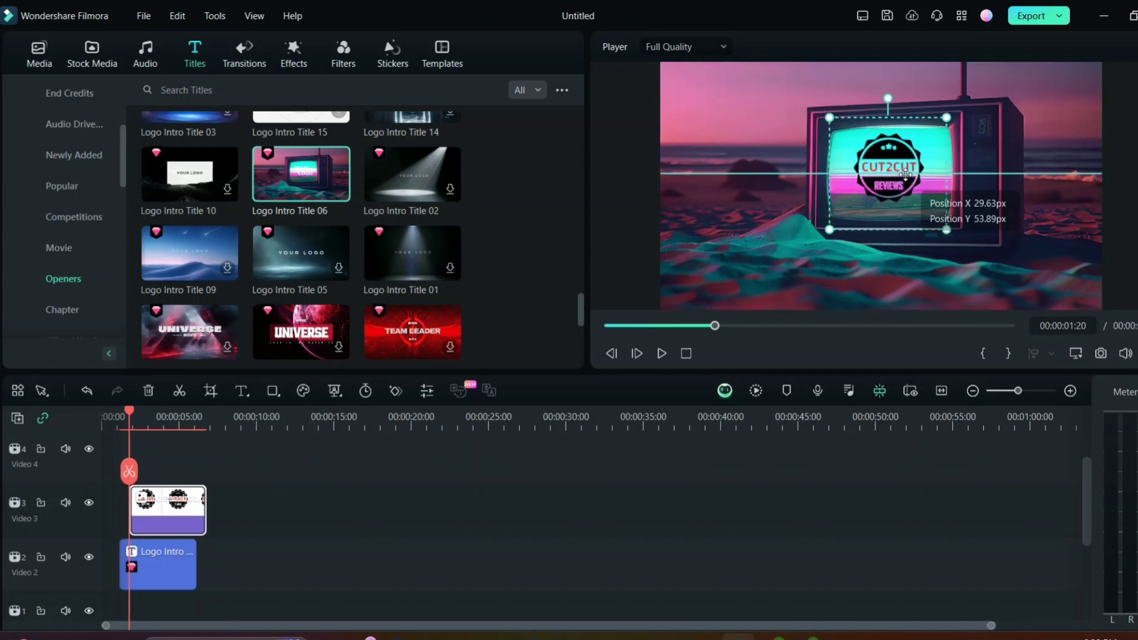
Step: Trim the logo clip, move both TV clips to 0:00, and add Logo Intro Title 01 after them
{"action": "left_click", "coordinate": [1021, 178]}
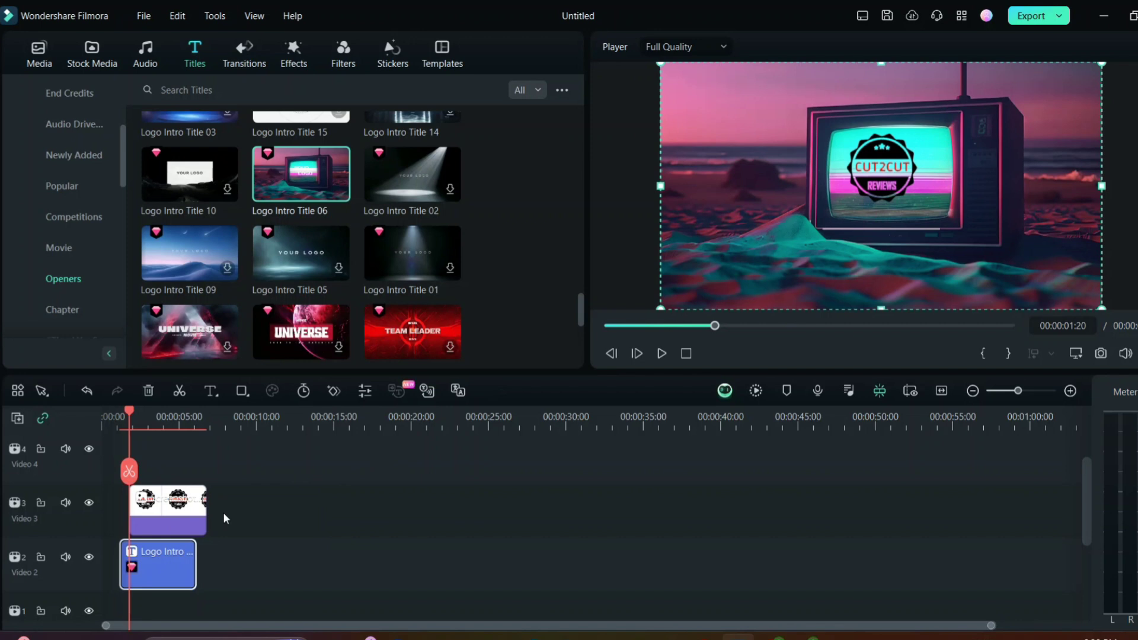
{"action": "left_click_drag", "start_coordinate": [205, 509], "coordinate": [195, 510]}
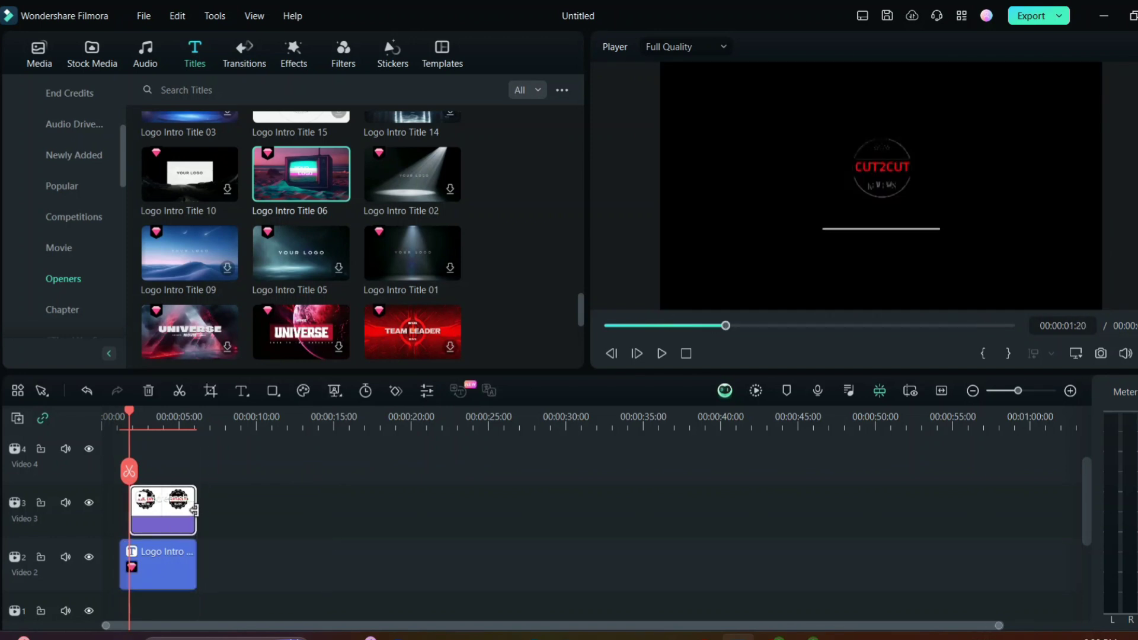
{"action": "left_click", "coordinate": [117, 421]}
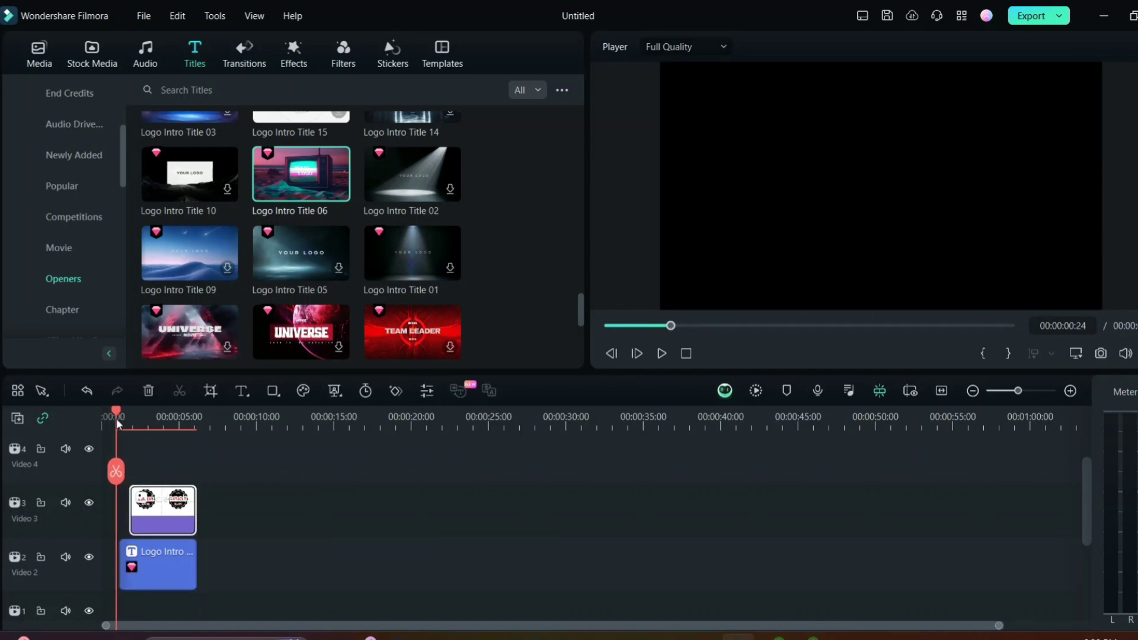
{"action": "left_click_drag", "start_coordinate": [222, 574], "coordinate": [191, 515]}
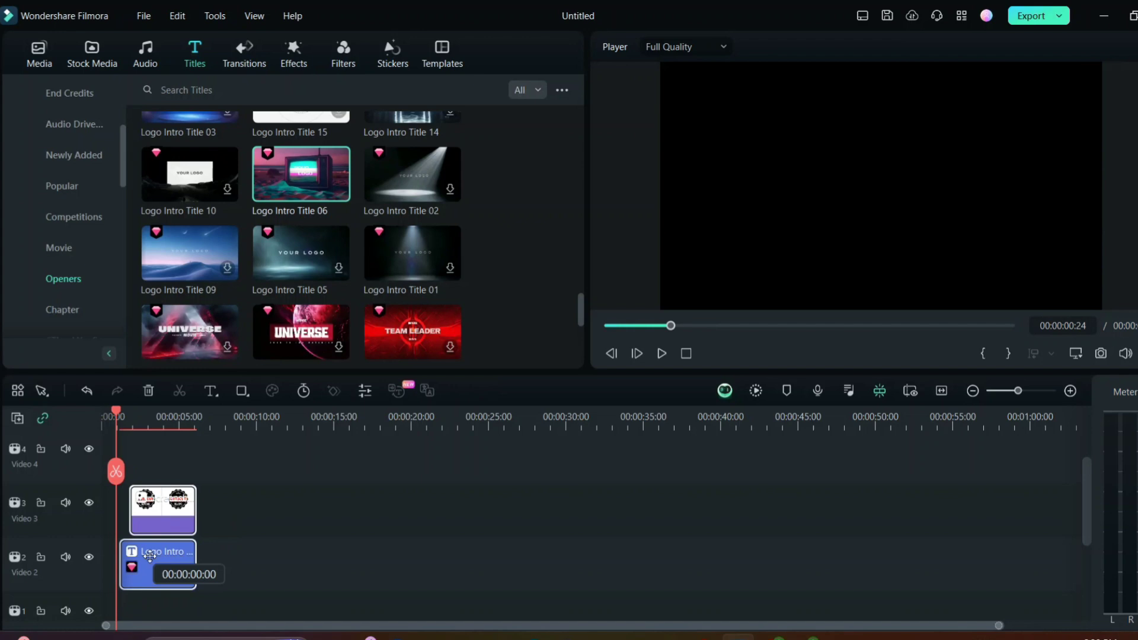
{"action": "mouse_move", "coordinate": [187, 569]}
{"action": "left_mouse_down"}
{"action": "mouse_move", "coordinate": [119, 445]}
{"action": "mouse_move", "coordinate": [88, 416]}
{"action": "left_mouse_up"}
{"action": "key", "text": "space"}
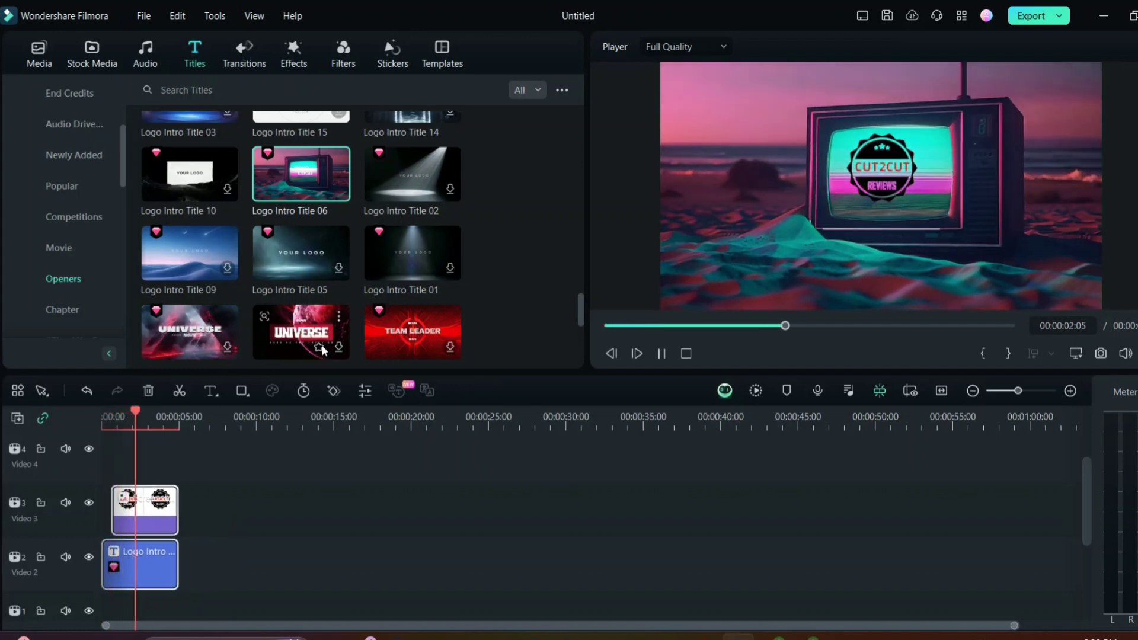
{"action": "left_click_drag", "start_coordinate": [413, 253], "coordinate": [271, 510]}
{"action": "left_click_drag", "start_coordinate": [163, 414], "coordinate": [250, 439]}
Step: Clear the spotlight title's YOUR LOGO text and select the CUT2CUT logo to position above it
{"action": "left_click", "coordinate": [844, 186]}
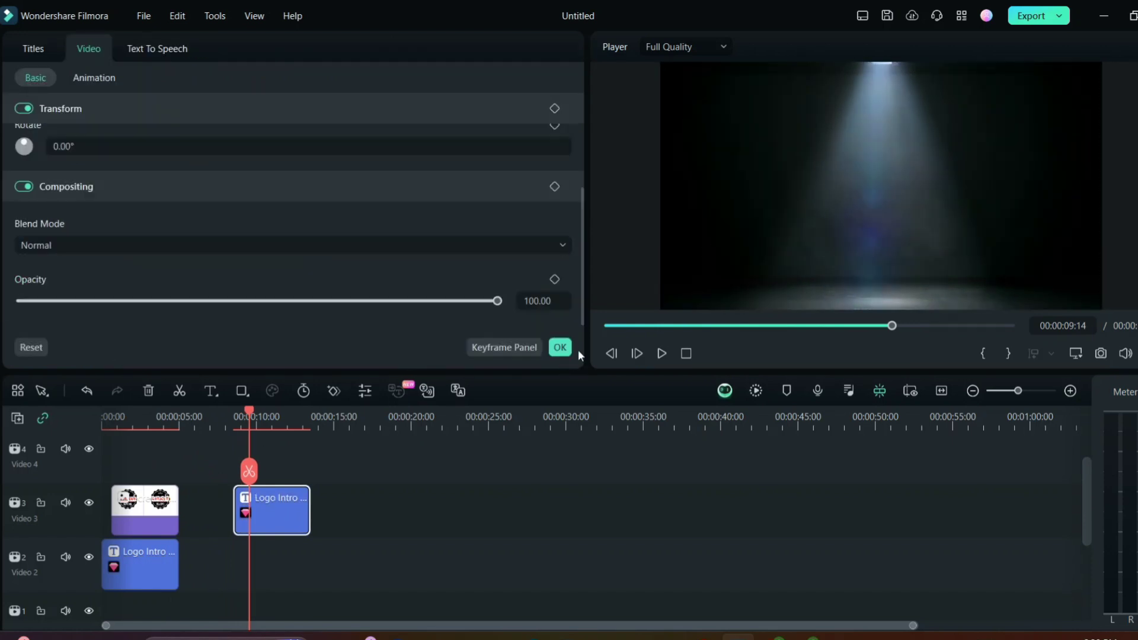
{"action": "left_click", "coordinate": [559, 347]}
{"action": "left_click", "coordinate": [148, 508]}
{"action": "scroll", "coordinate": [201, 483], "scroll_direction": "up", "scroll_amount": 1}
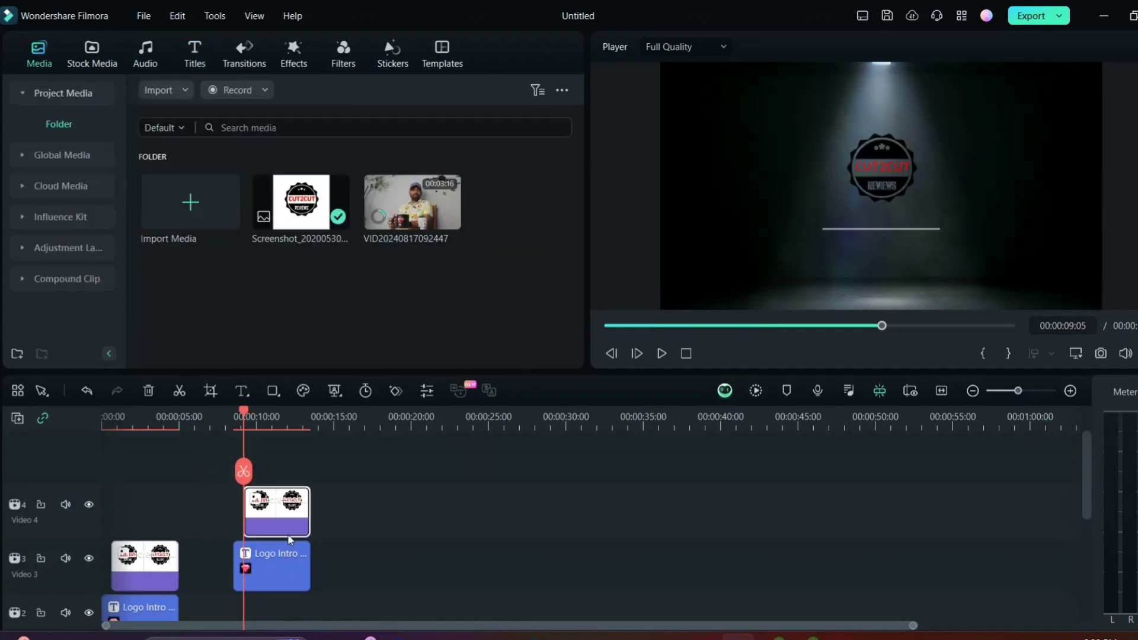
{"action": "left_click", "coordinate": [876, 193]}
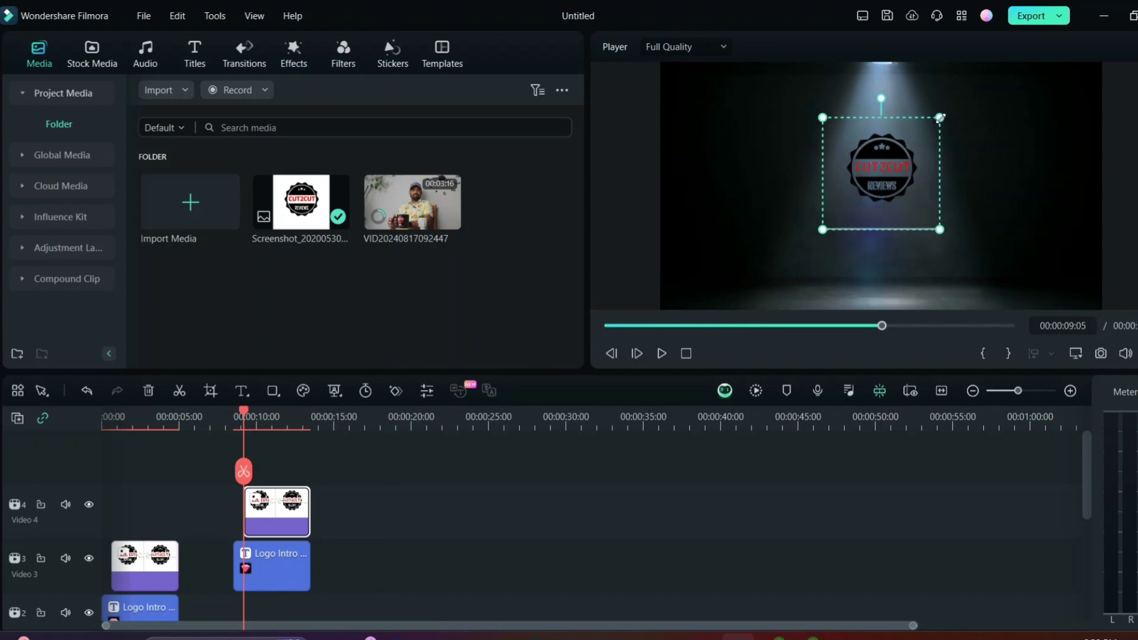
Step: Resize the spotlight logo, add Logo Intro Title 15 on Video 3, and paste the logo above it
{"action": "left_click_drag", "start_coordinate": [940, 117], "coordinate": [925, 134]}
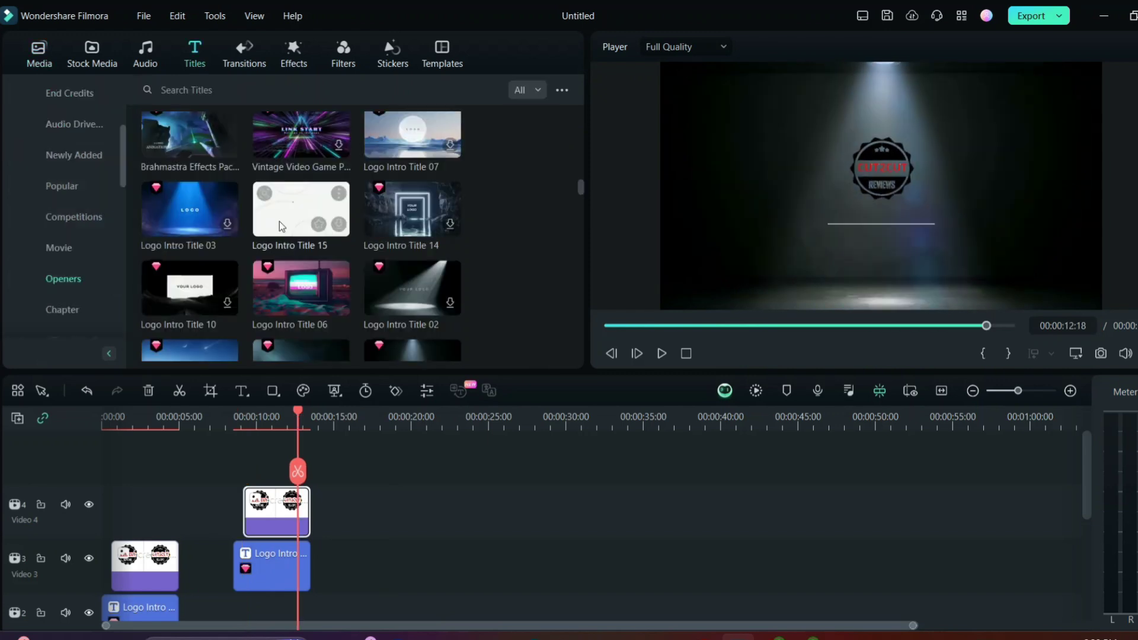
{"action": "left_click_drag", "start_coordinate": [280, 222], "coordinate": [362, 515]}
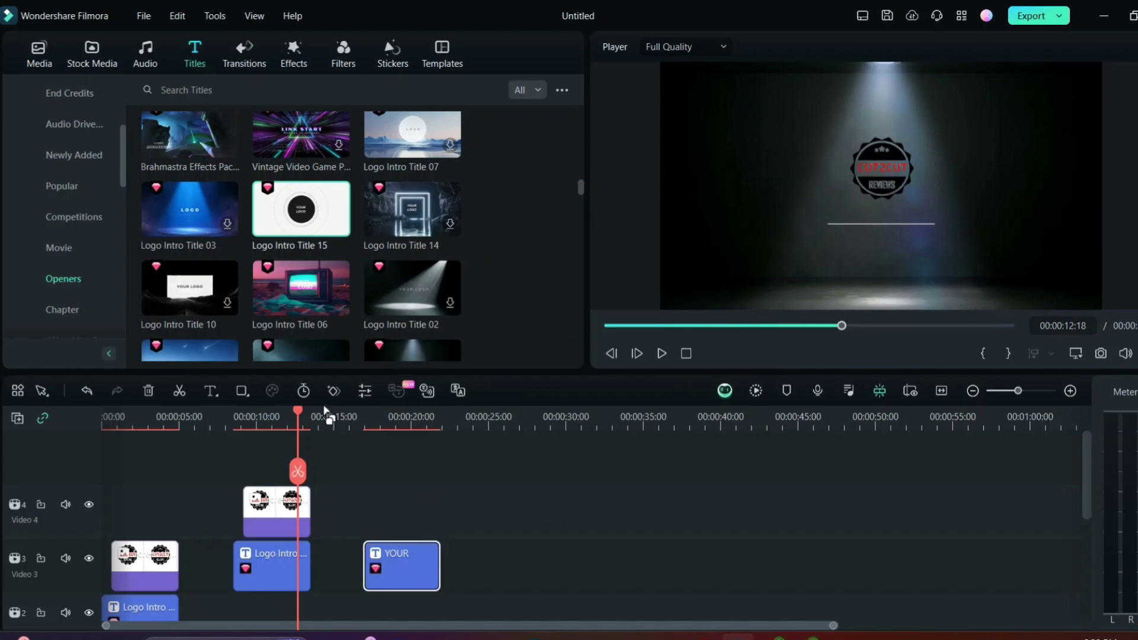
{"action": "left_click", "coordinate": [367, 416]}
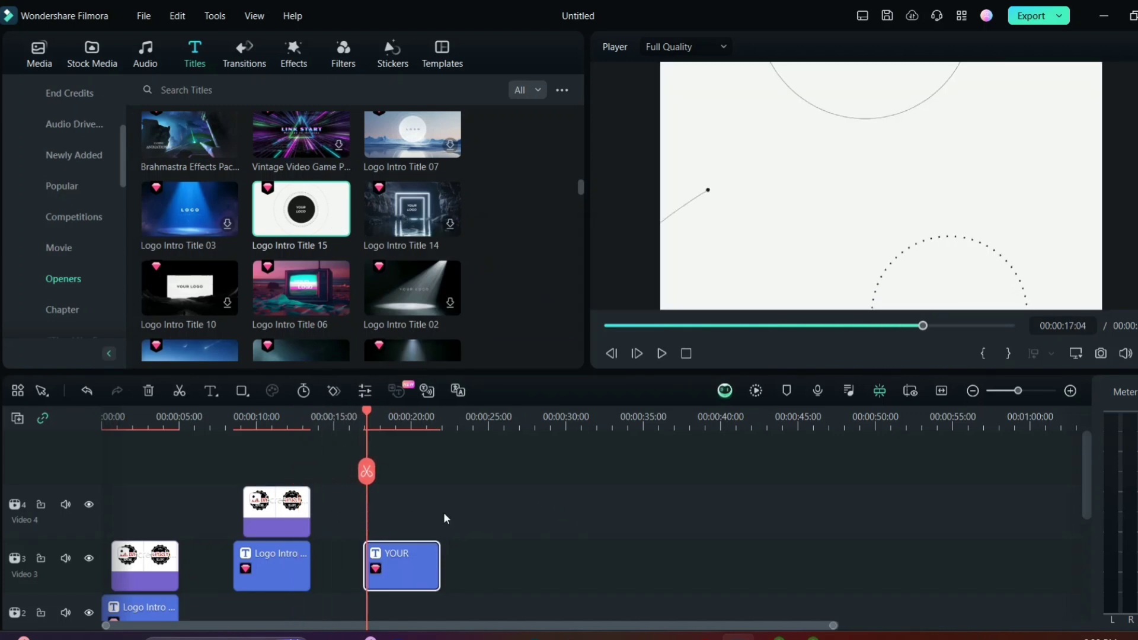
{"action": "key", "text": "ctrl+v"}
{"action": "left_click_drag", "start_coordinate": [425, 569], "coordinate": [423, 514]}
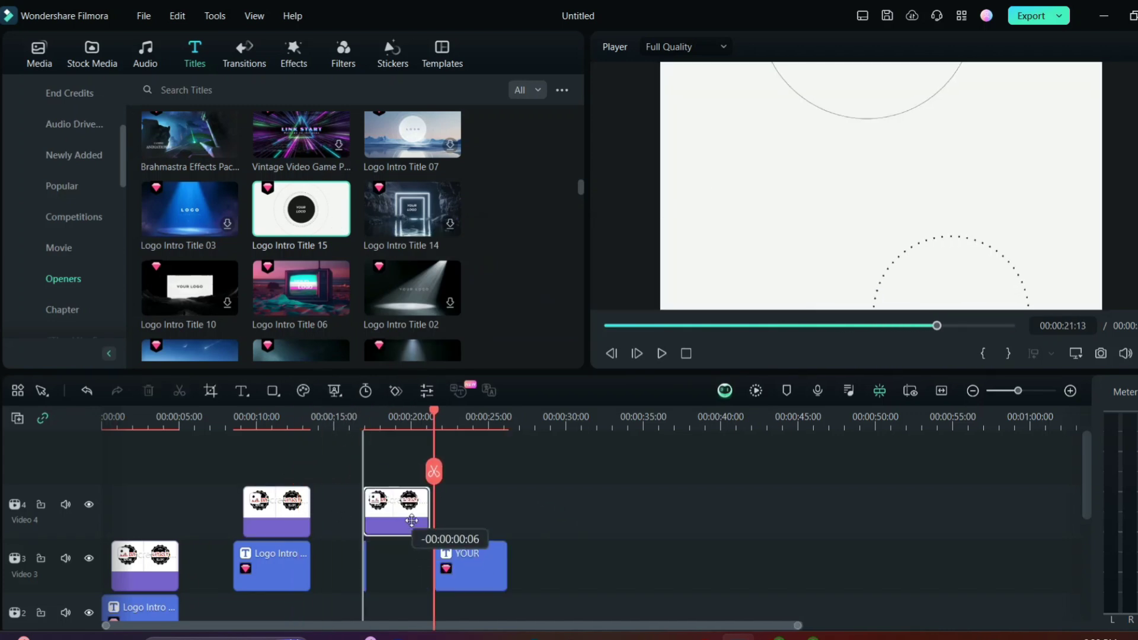
{"action": "left_click_drag", "start_coordinate": [469, 580], "coordinate": [400, 580]}
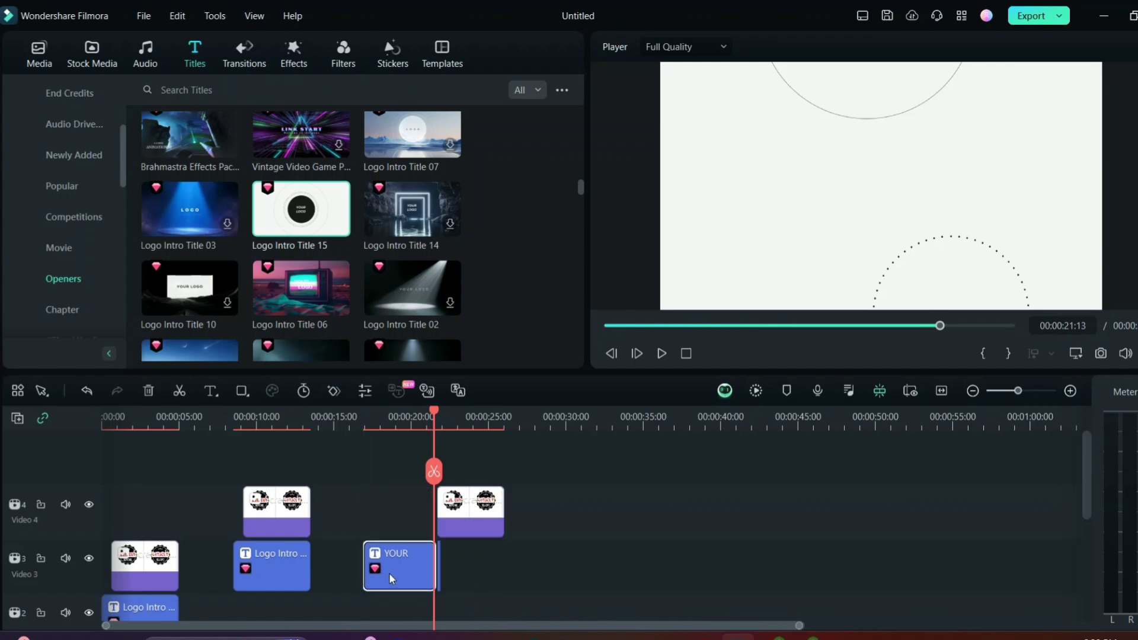
{"action": "left_click_drag", "start_coordinate": [445, 515], "coordinate": [435, 524]}
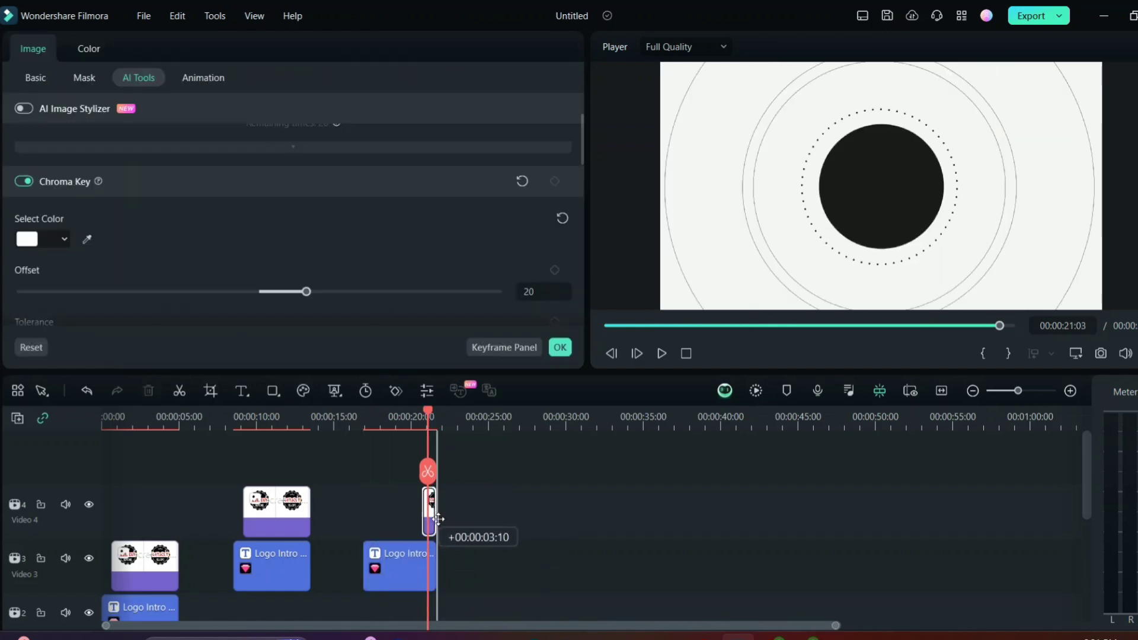
Step: Enlarge and centre the pasted logo inside the circular title's black circle
{"action": "left_click", "coordinate": [414, 428]}
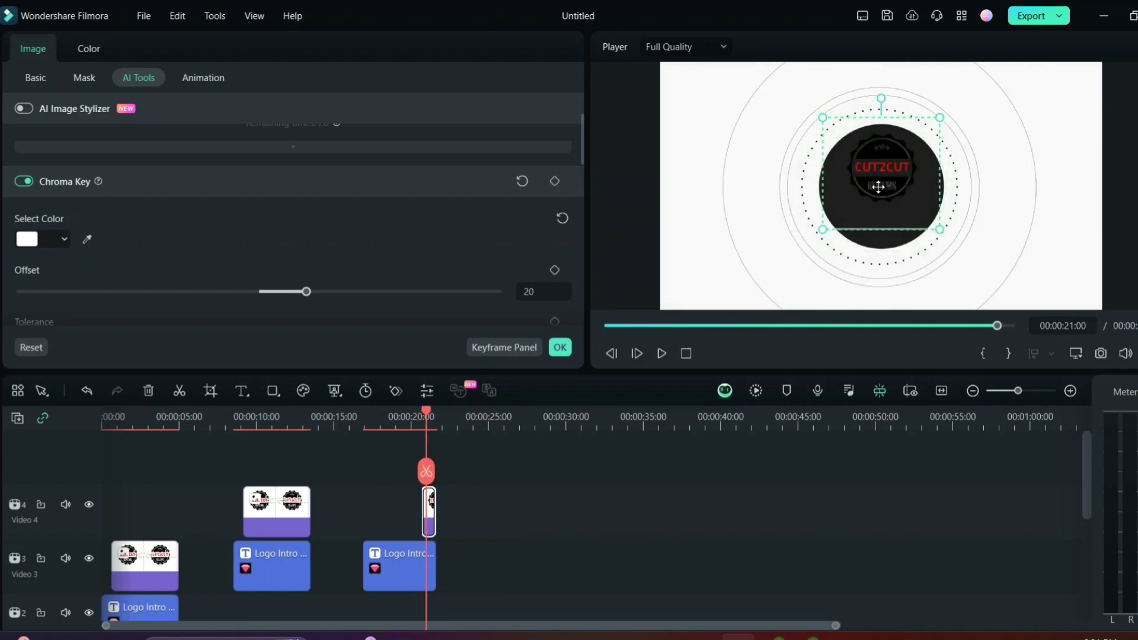
{"action": "mouse_move", "coordinate": [876, 186]}
{"action": "left_mouse_down"}
{"action": "mouse_move", "coordinate": [869, 205]}
{"action": "mouse_move", "coordinate": [901, 175]}
{"action": "left_mouse_up"}
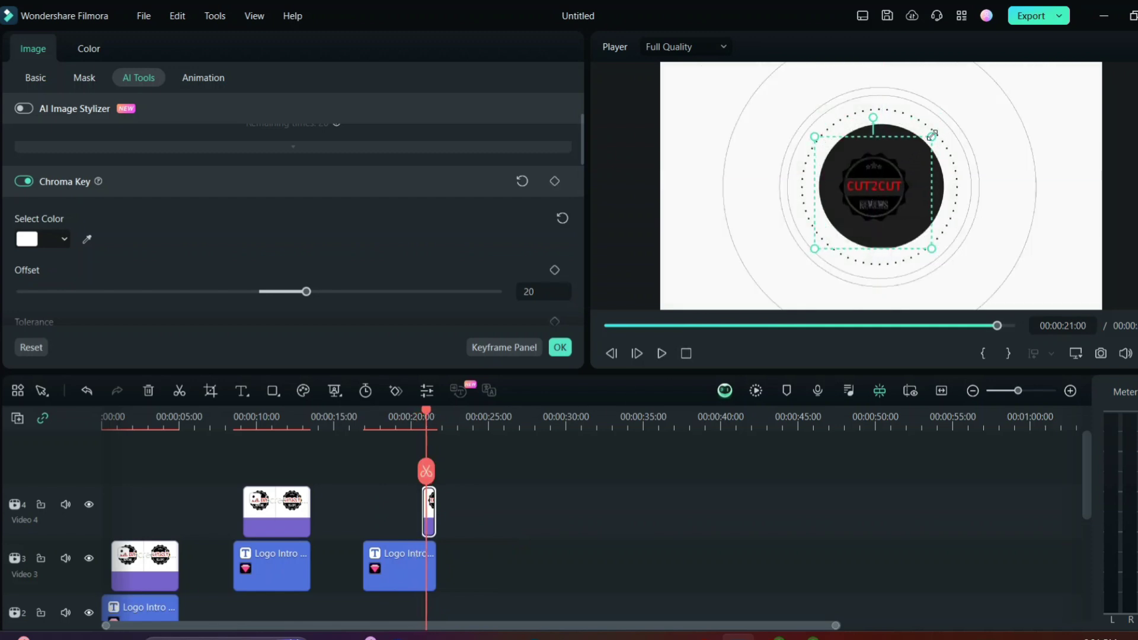
{"action": "left_click_drag", "start_coordinate": [933, 136], "coordinate": [967, 95]}
{"action": "left_click_drag", "start_coordinate": [949, 154], "coordinate": [928, 185]}
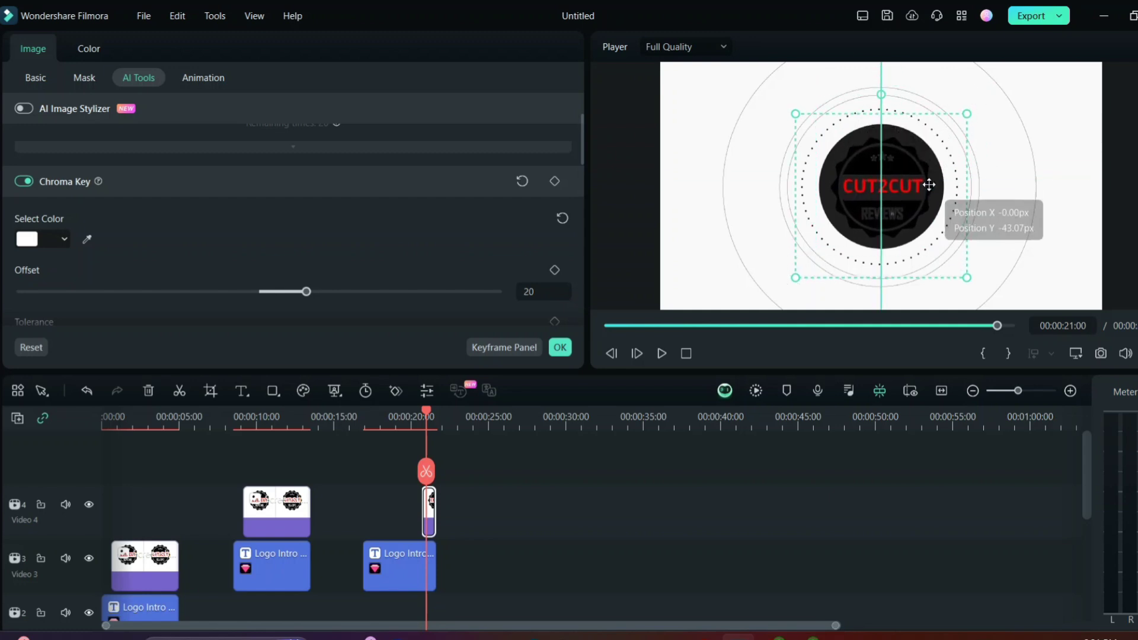
{"action": "left_click", "coordinate": [993, 215]}
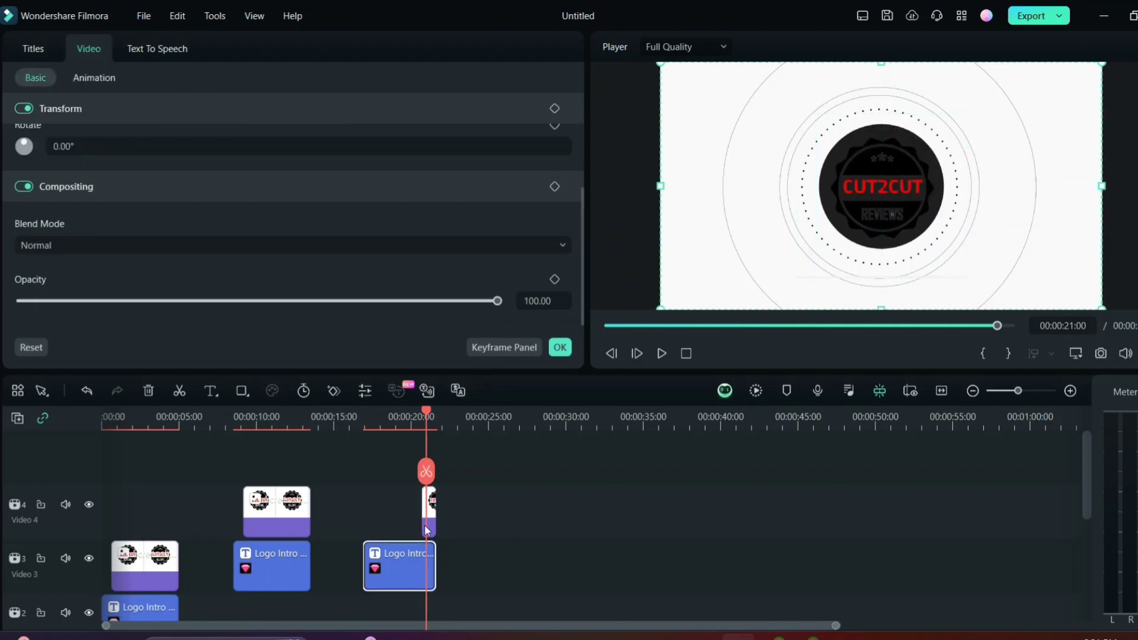
{"action": "left_click_drag", "start_coordinate": [427, 414], "coordinate": [365, 416]}
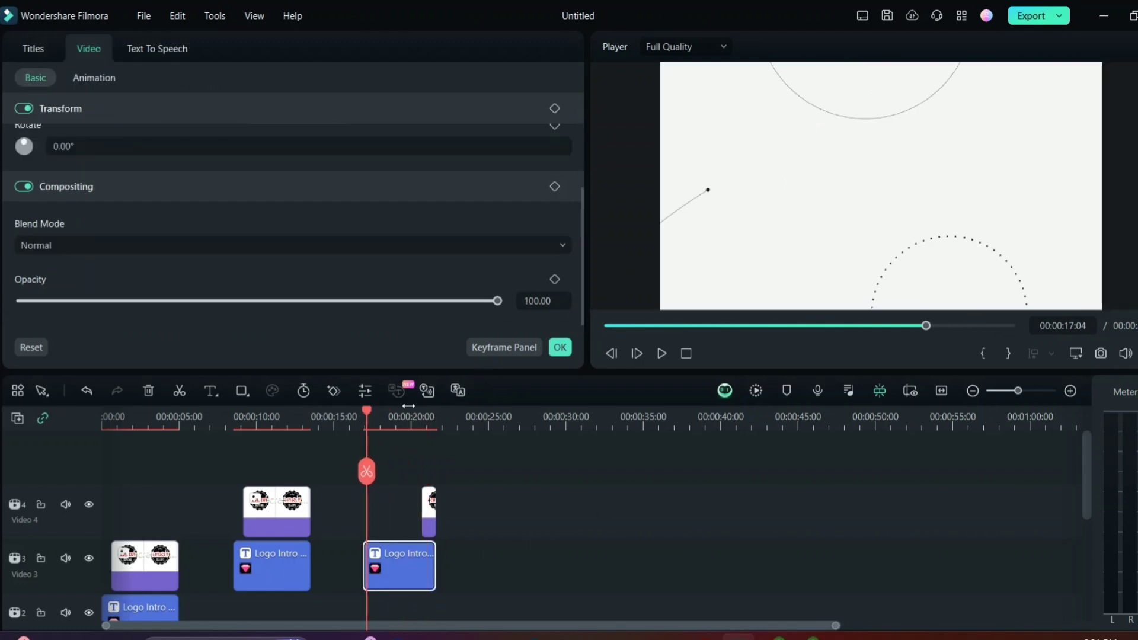
Step: Preview the Mystery track from the Trending music in the Audio library
{"action": "left_click", "coordinate": [560, 348]}
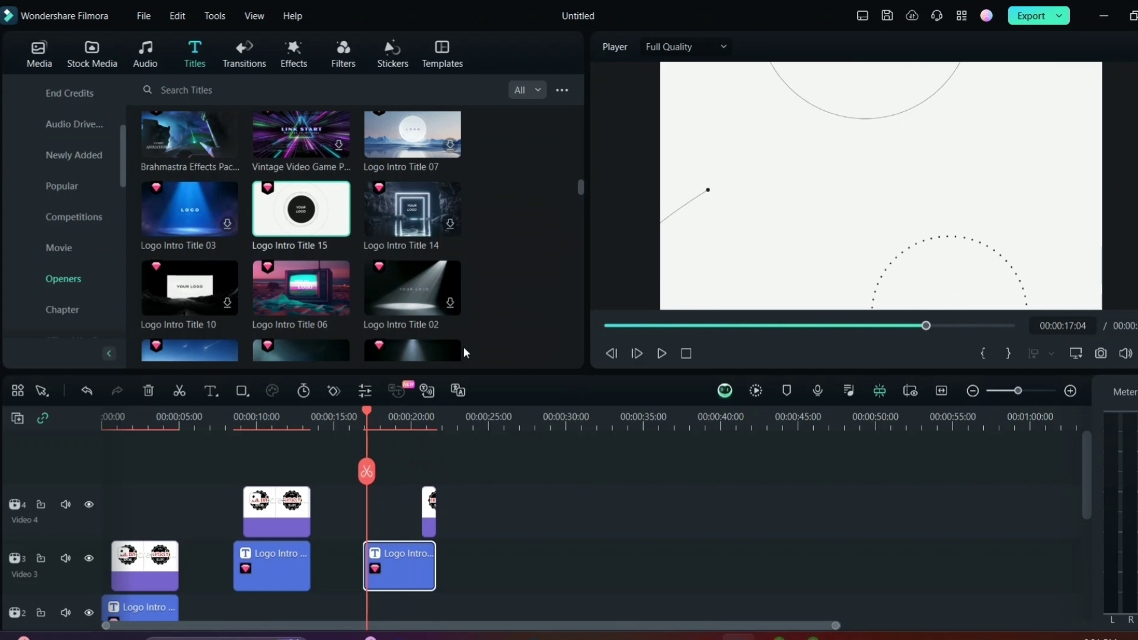
{"action": "left_click", "coordinate": [145, 54]}
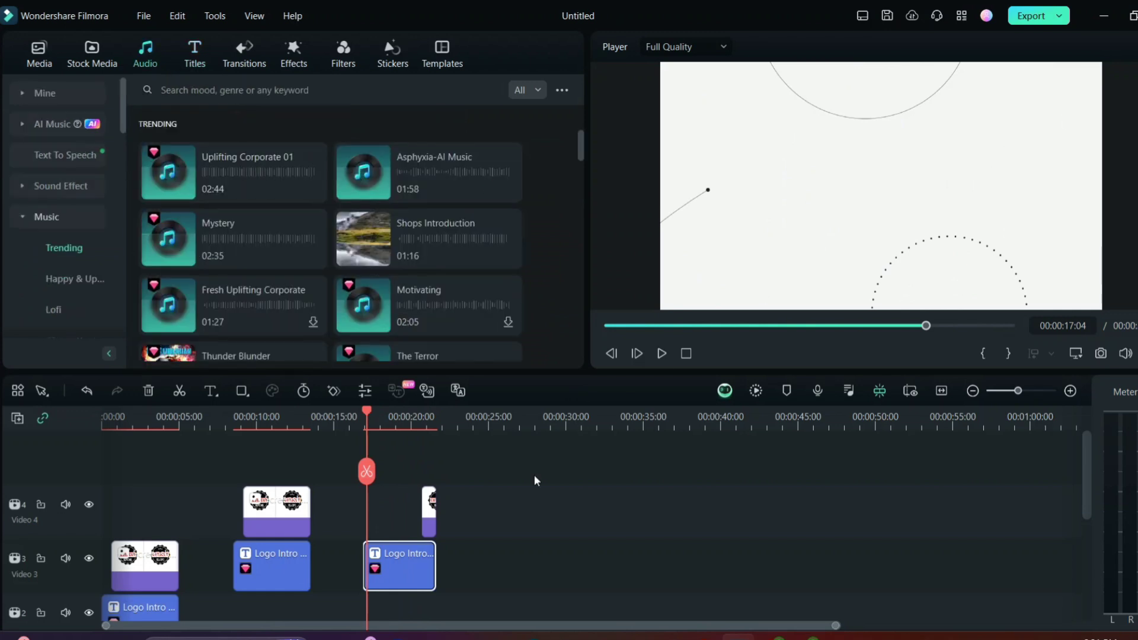
{"action": "left_click", "coordinate": [230, 242]}
{"action": "left_click", "coordinate": [221, 232]}
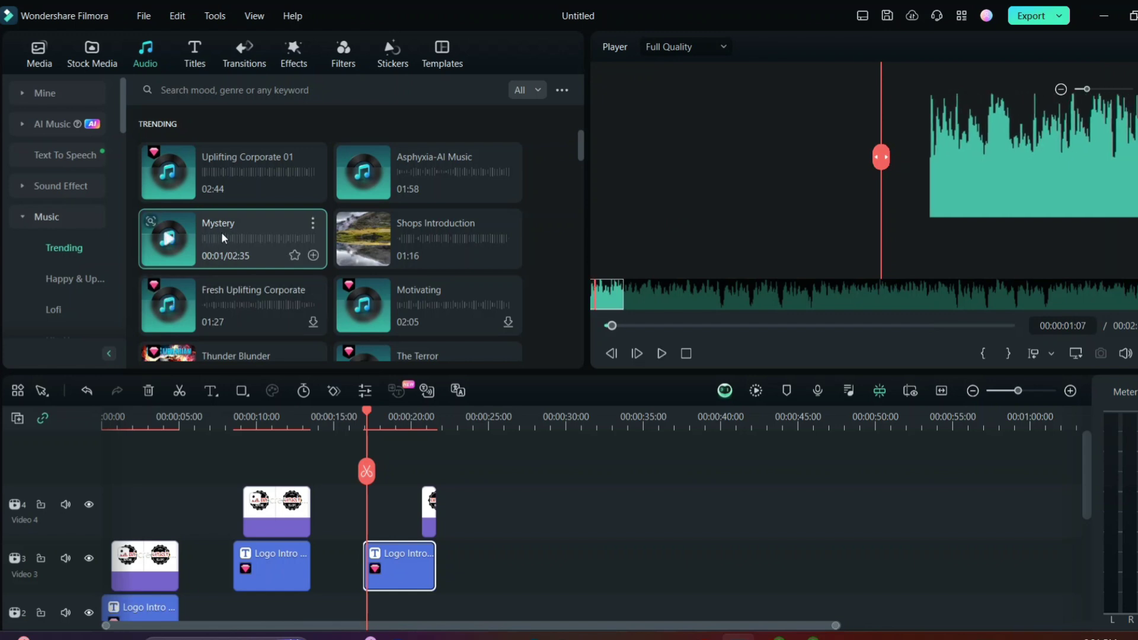
{"action": "left_click_drag", "start_coordinate": [396, 601], "coordinate": [370, 583]}
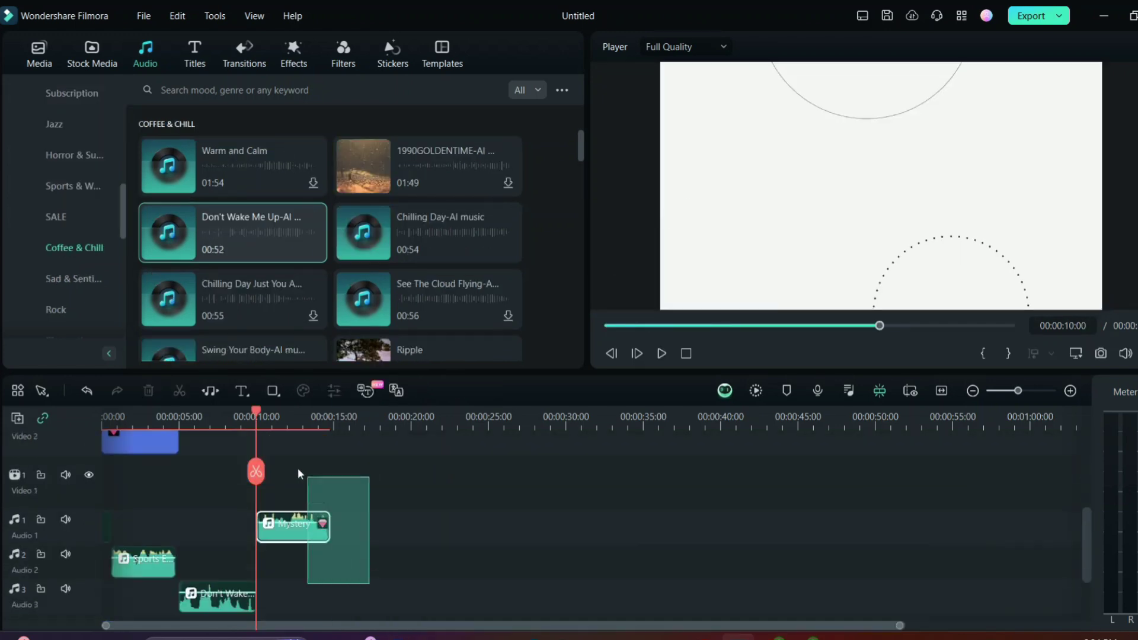
{"action": "scroll", "coordinate": [300, 474], "scroll_direction": "up", "scroll_amount": 3}
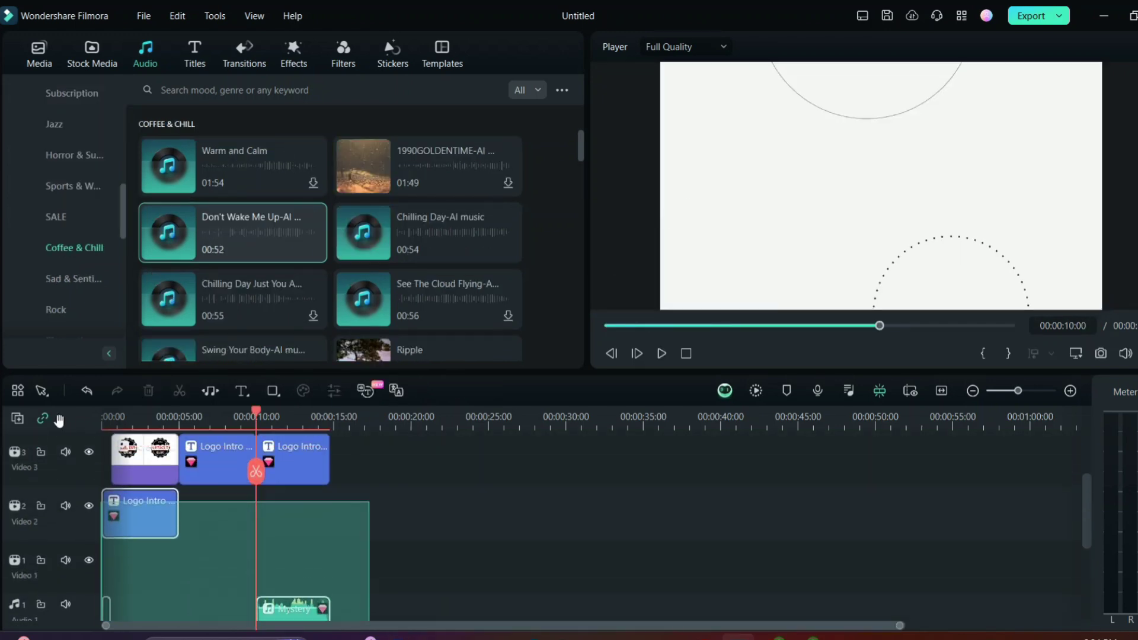
{"action": "key", "text": "Home"}
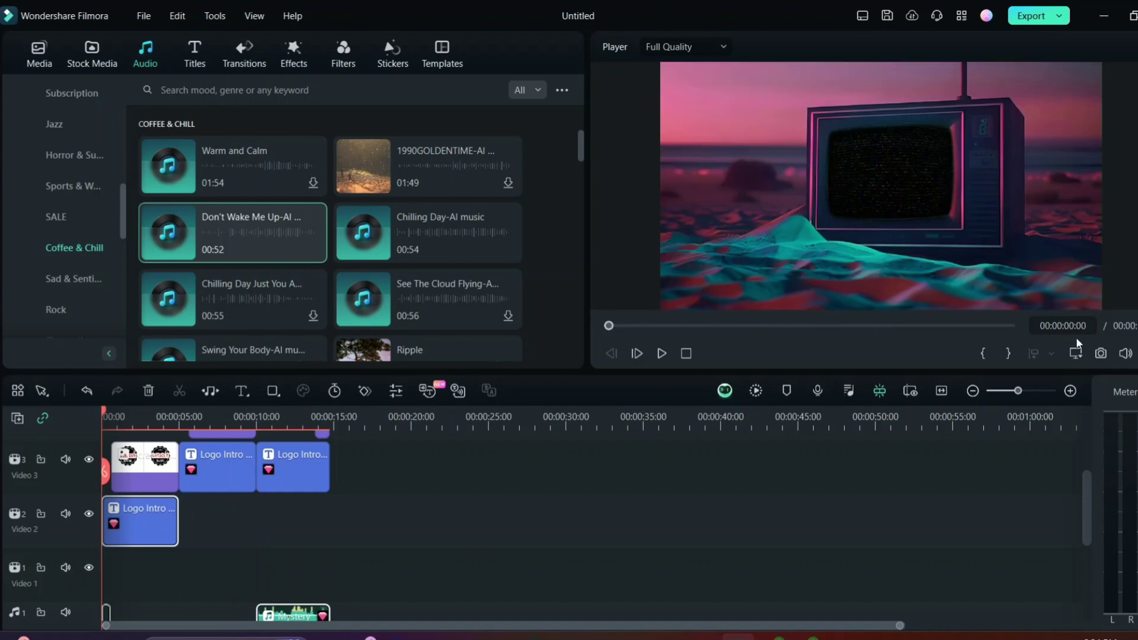
{"action": "key", "text": "alt+Return"}
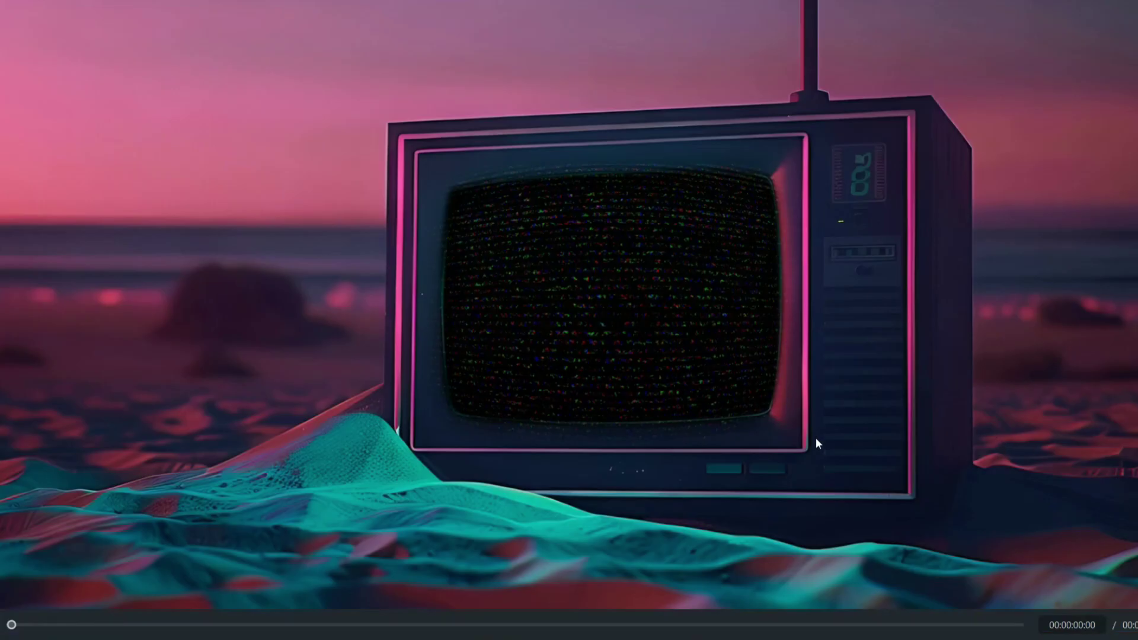